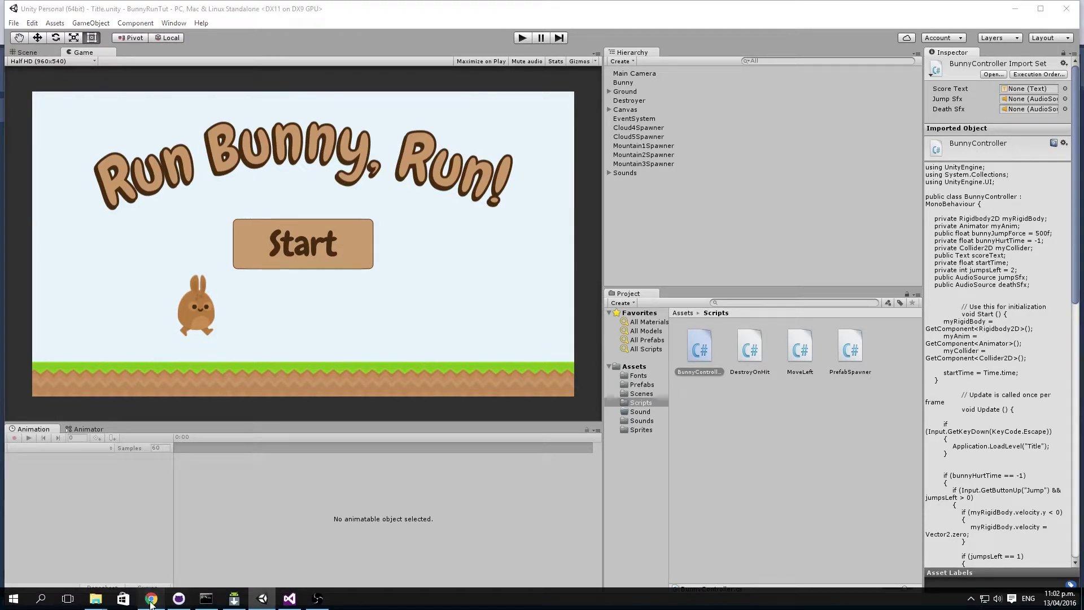
Leave the Run Bunny, Run! title scene in Unity and bring up the Android tutorial in Chrome
click(150, 599)
Highlight the \android-sdk path and JDK requirement in 'Setup the Android SDK', then bring up SDK Manager
scroll(387, 213, up, 4)
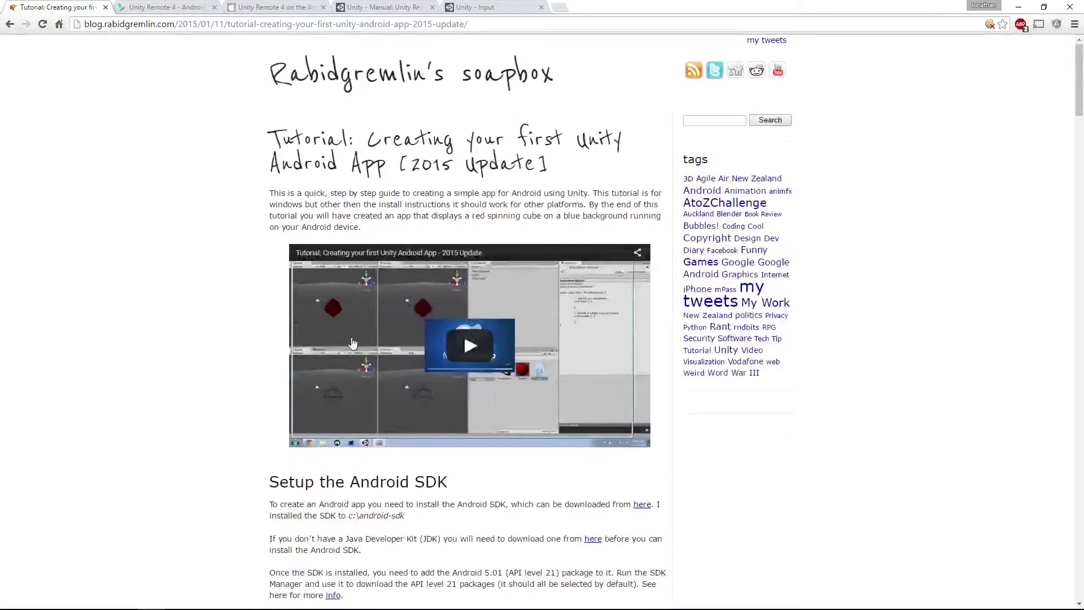
scroll(246, 171, down, 3)
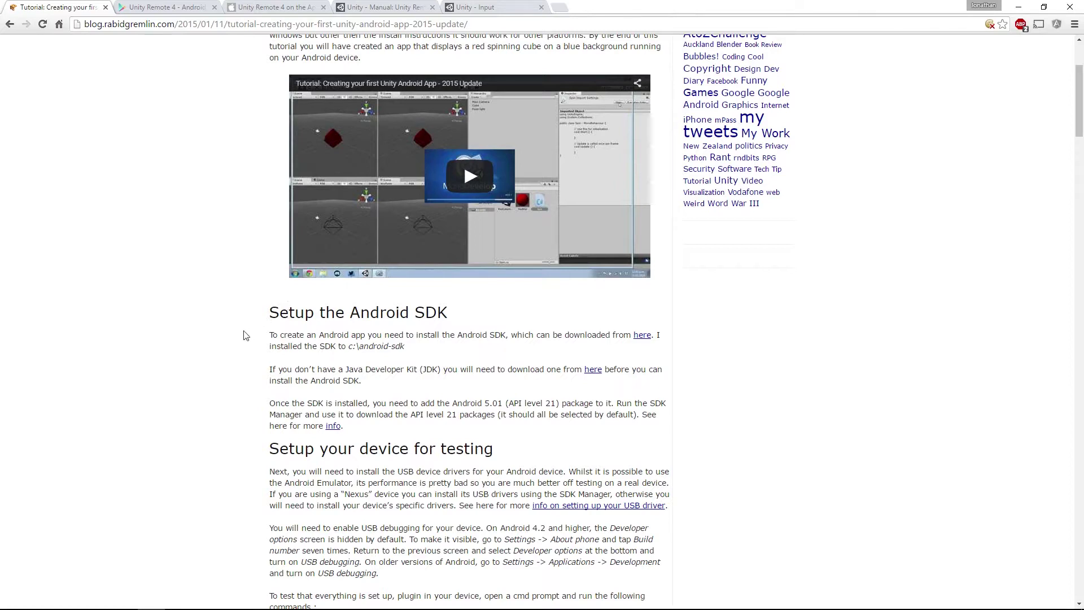
scroll(244, 335, down, 3)
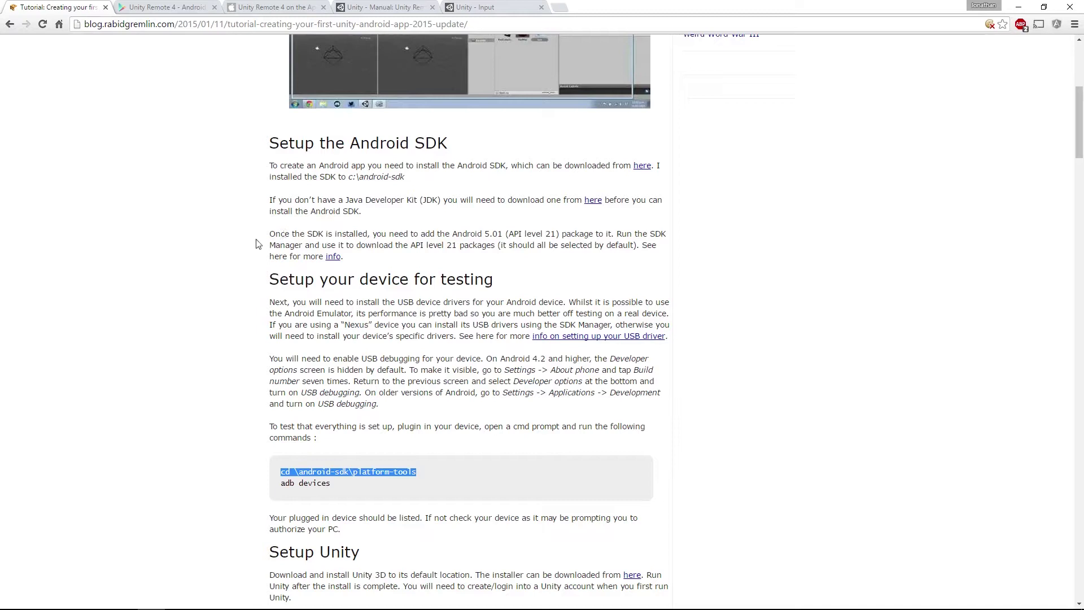
scroll(257, 244, up, 1)
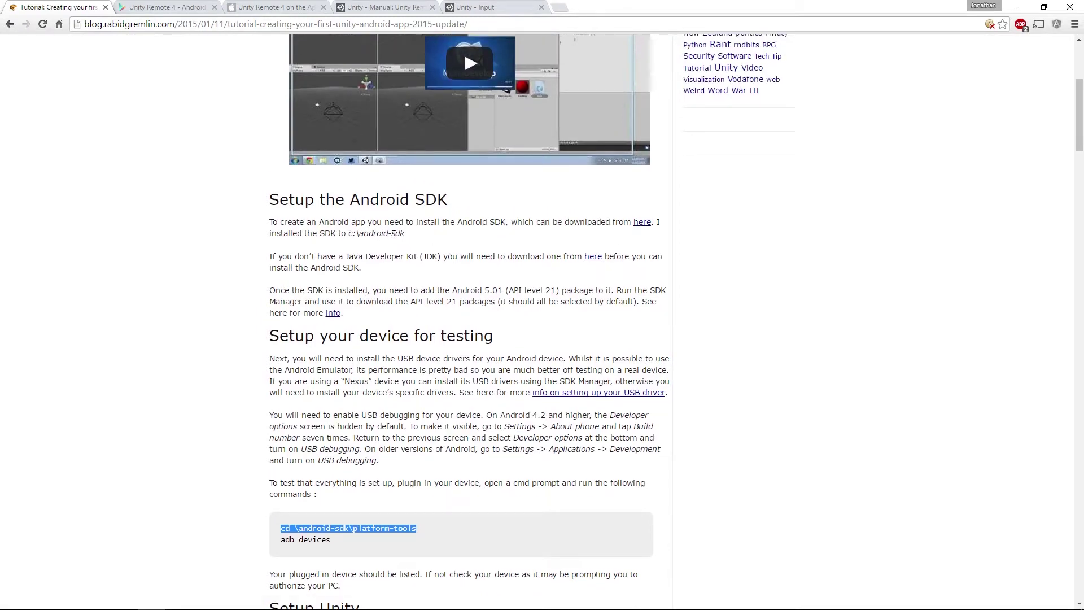
drag(357, 233, 404, 233)
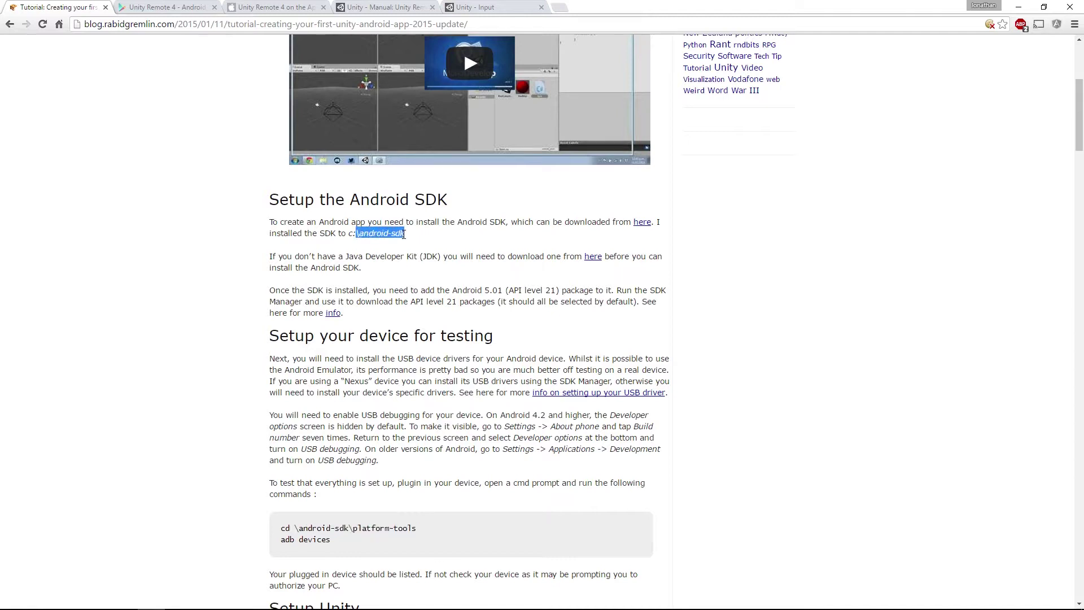
drag(346, 257, 444, 257)
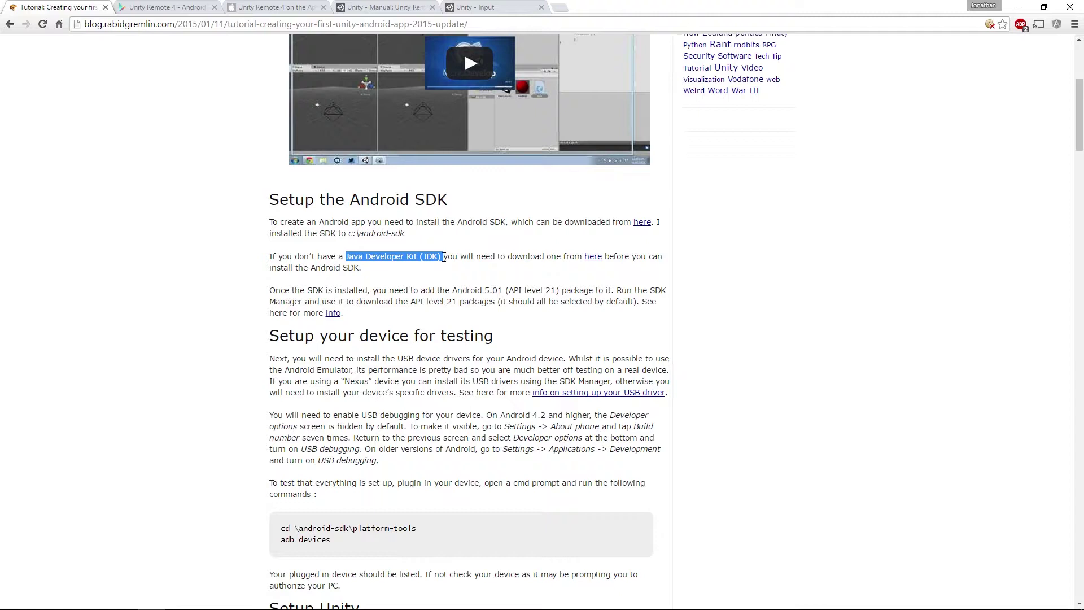
scroll(444, 257, down, 1)
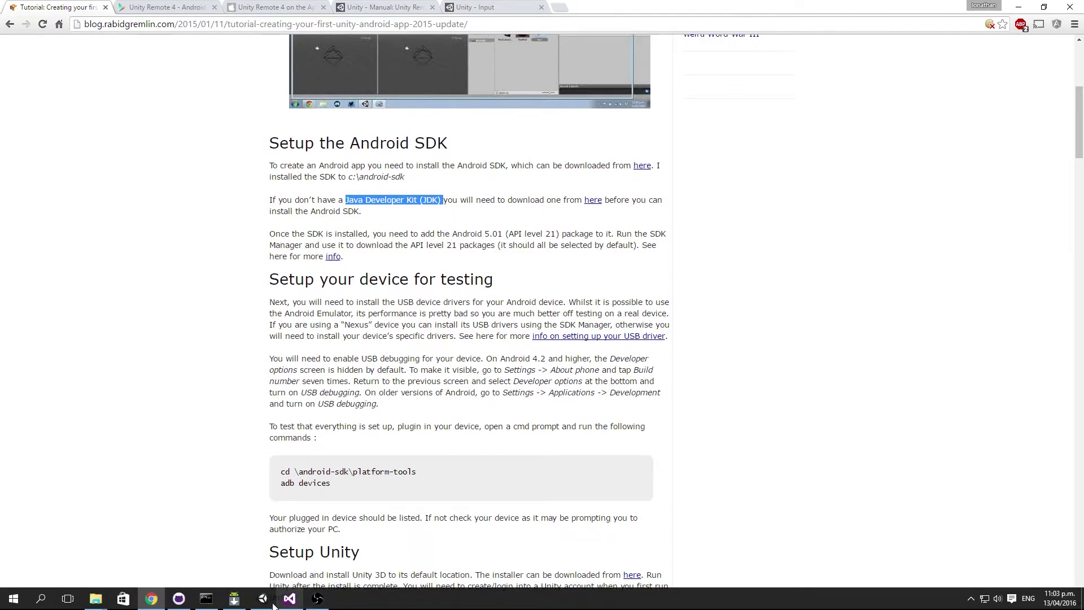
click(241, 603)
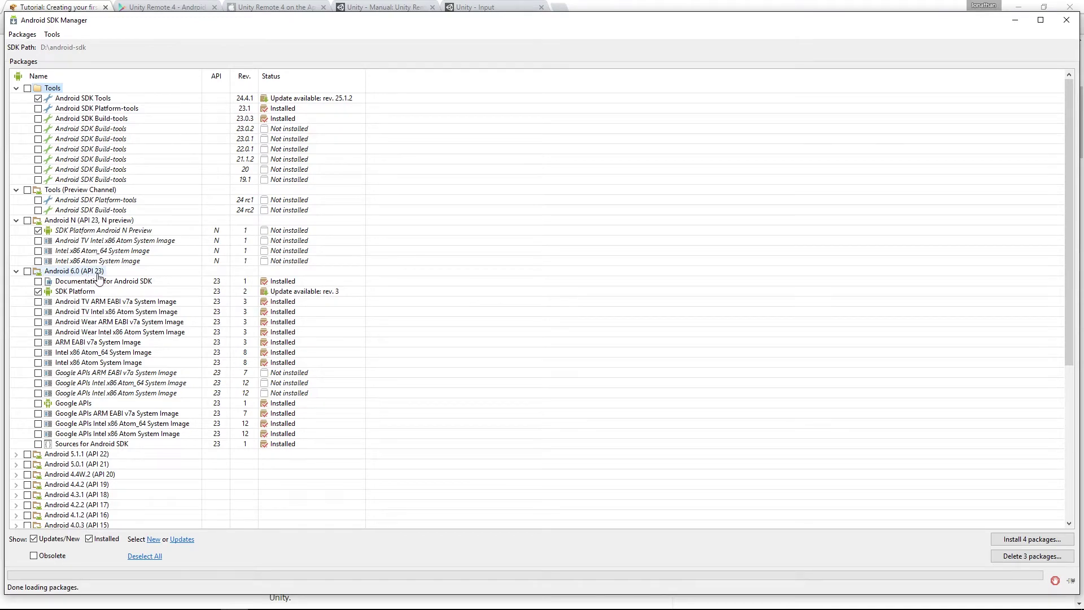
scroll(99, 277, down, 8)
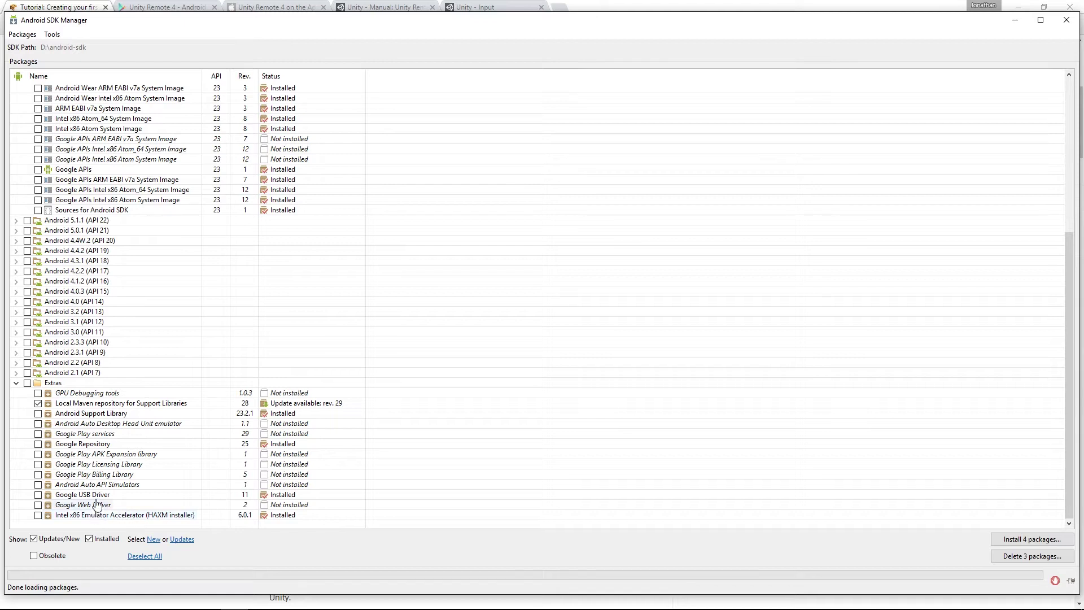
Minimize the SDK Manager and highlight the tutorial's Developer options instructions
mouse_move(97, 503)
click(1015, 20)
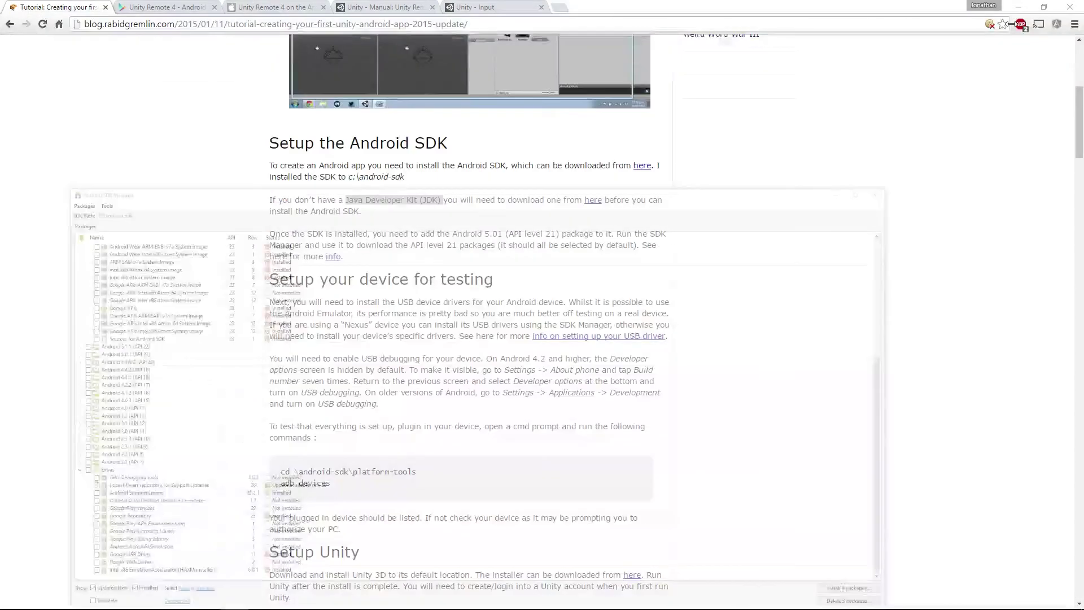
click(418, 384)
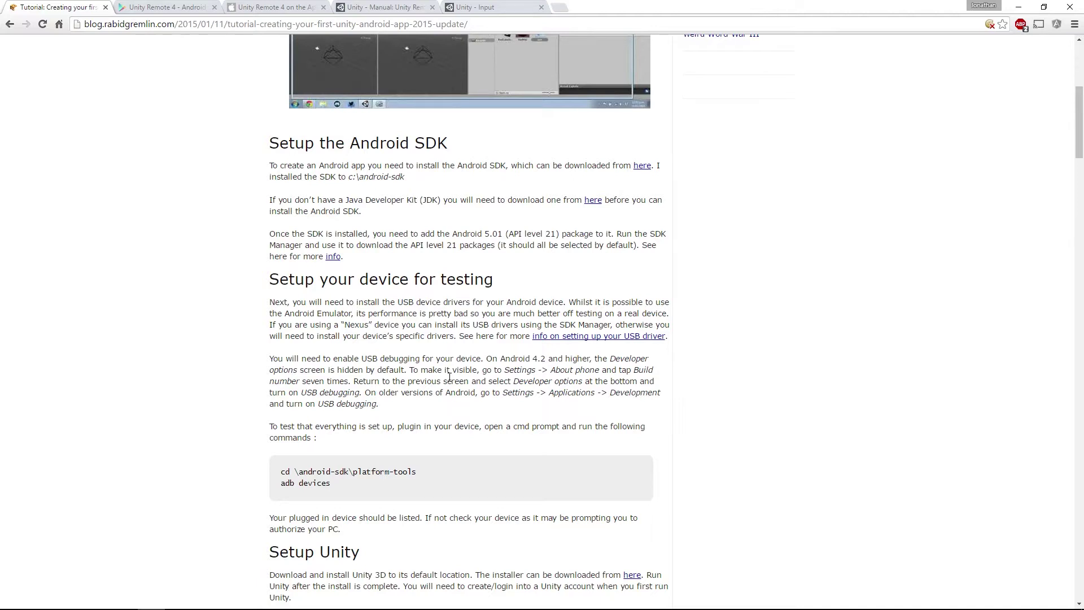
drag(595, 361, 653, 374)
click(653, 378)
Highlight the Settings, About phone, Build number and USB debugging steps in the tutorial
double_click(512, 371)
drag(556, 371, 602, 370)
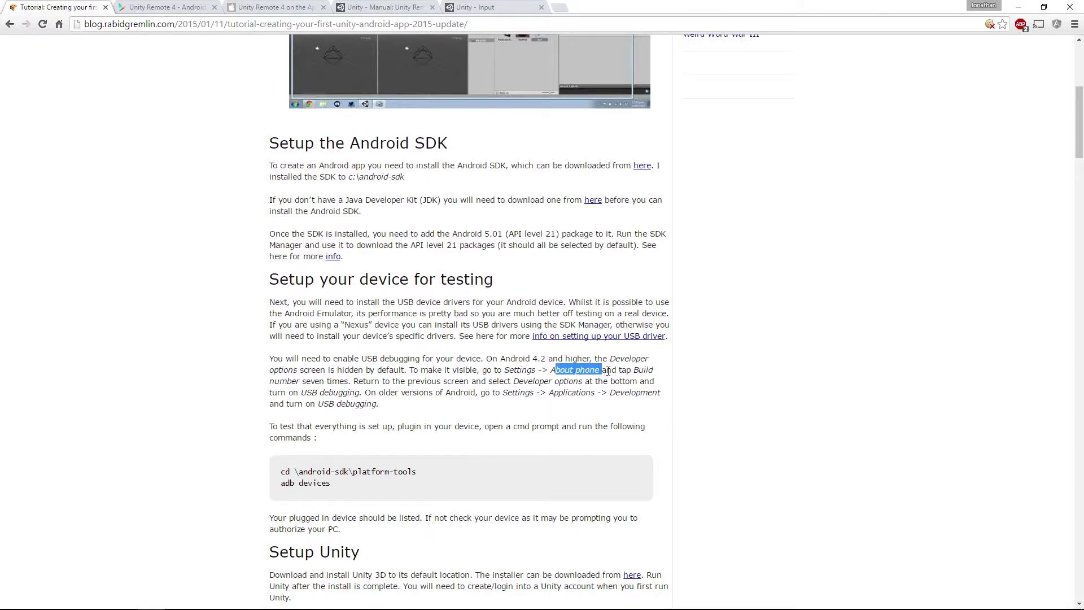
double_click(640, 369)
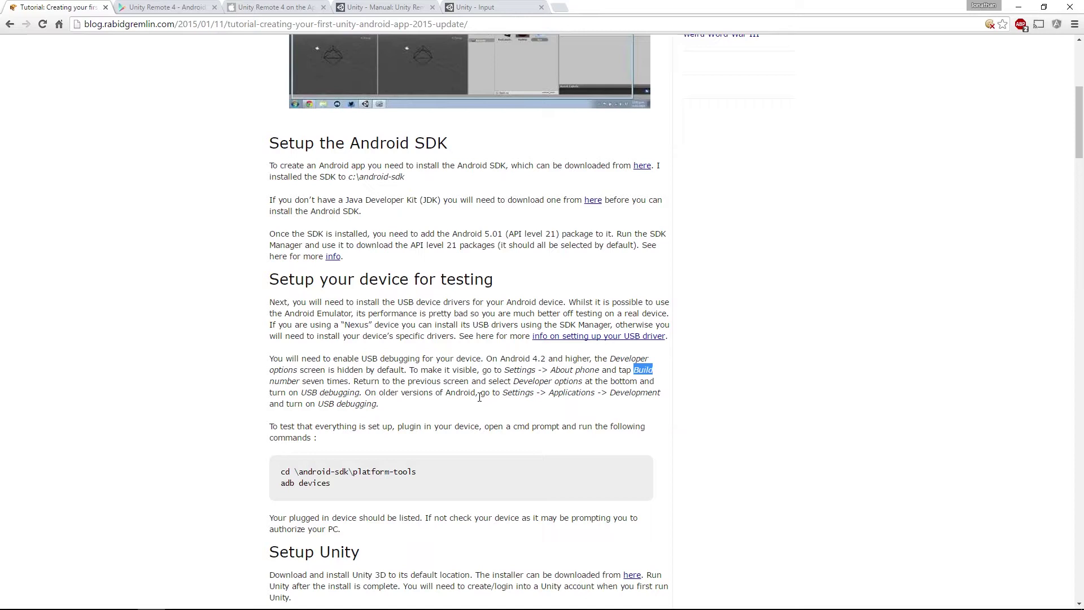
drag(476, 382, 615, 392)
scroll(333, 426, down, 2)
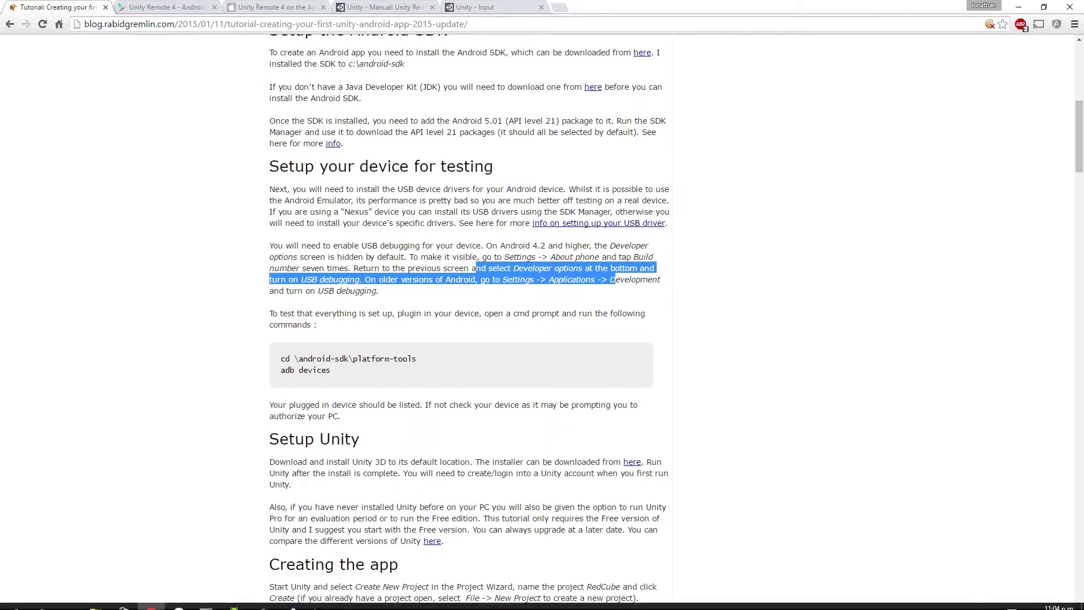
mouse_move(209, 604)
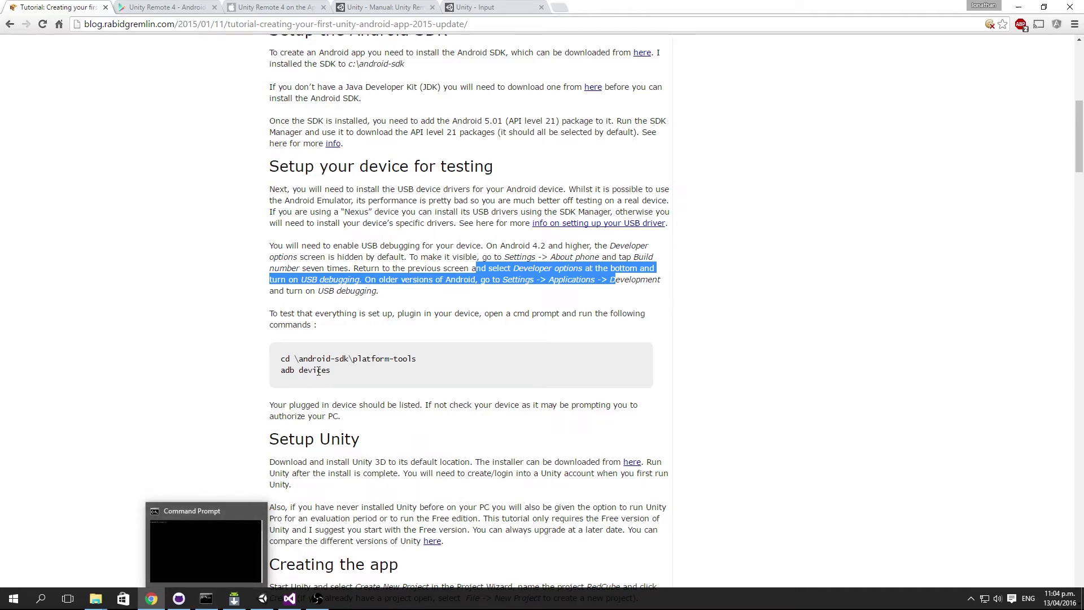
Run 'adb devices' in Command Prompt to list the attached Android devices
click(209, 602)
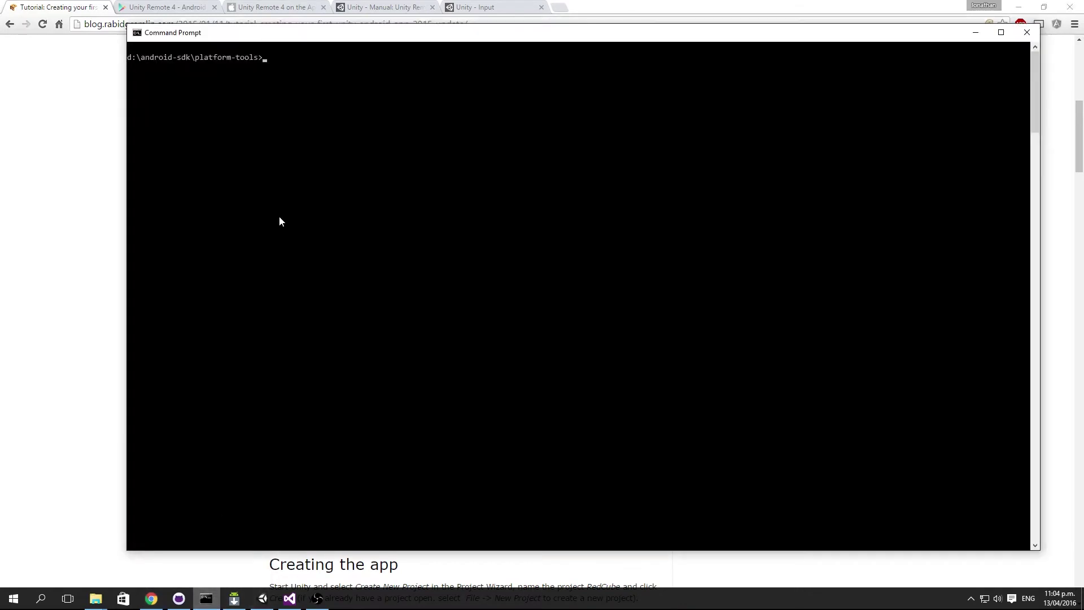
mouse_move(359, 33)
mouse_down()
mouse_move(355, 59)
mouse_move(347, 49)
mouse_up()
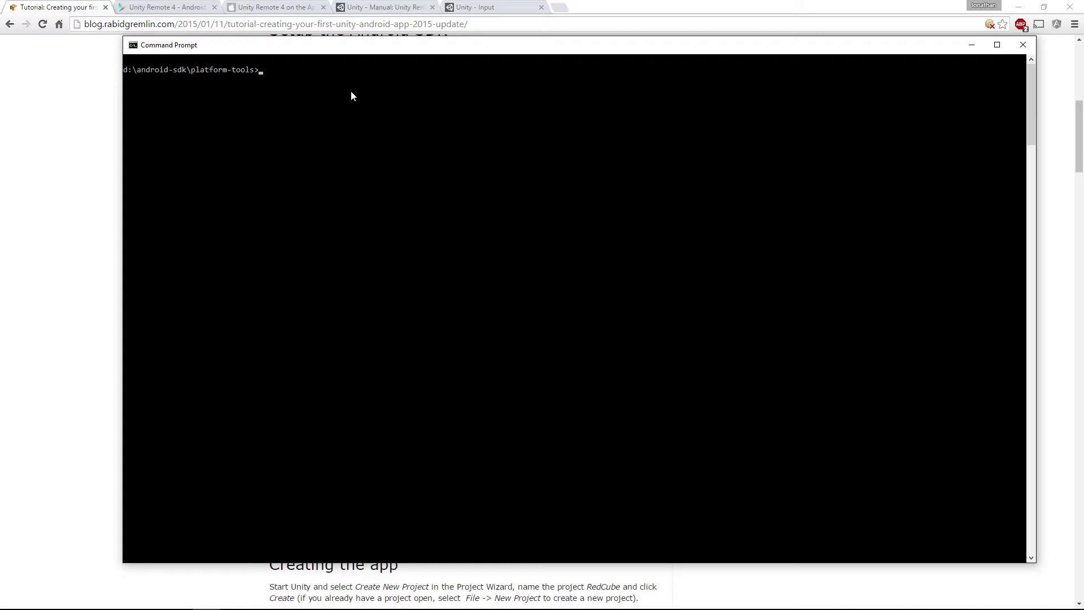
text(adb devices)
key(Return)
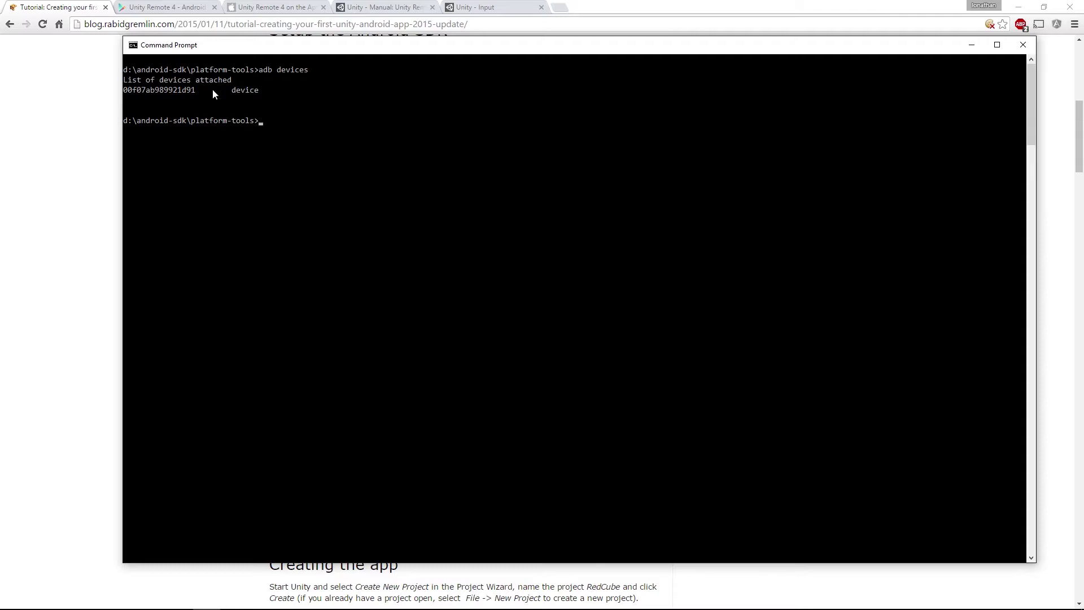
Mark the single attached-device line, exit selection mode, and minimize Command Prompt
drag(124, 90, 268, 100)
click(305, 110)
click(384, 212)
click(279, 221)
key(Escape)
click(971, 45)
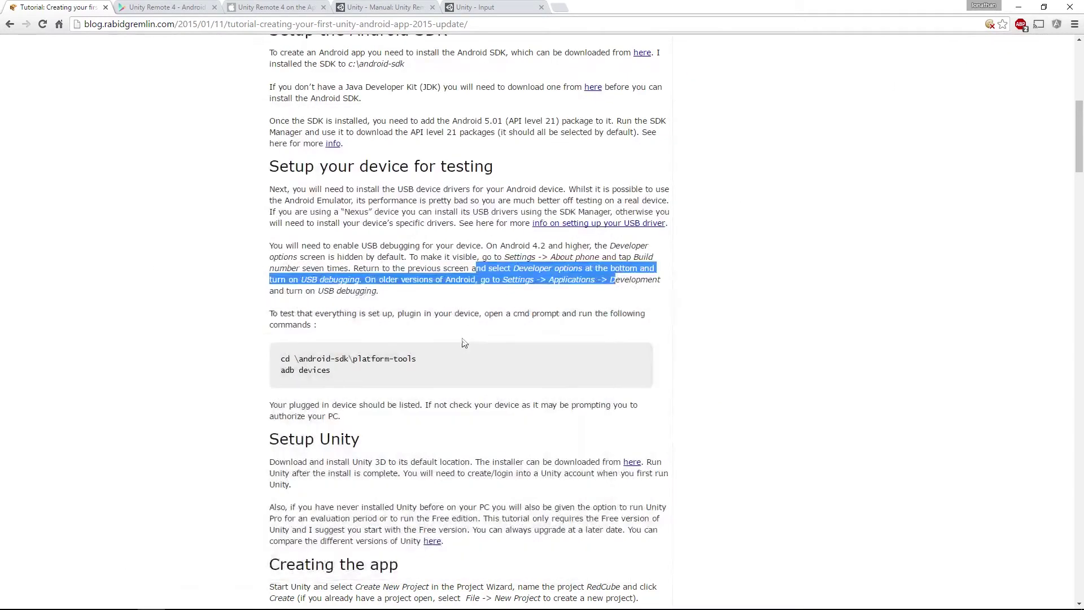
Deselect the highlighted tutorial text and return to the Unity editor
scroll(464, 345, down, 3)
scroll(465, 345, up, 11)
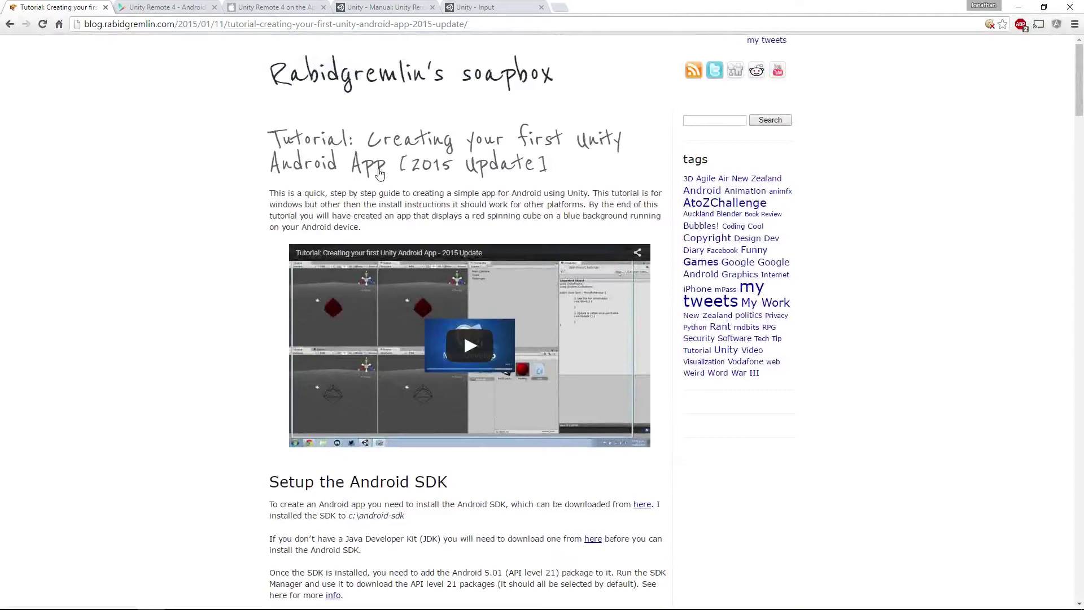
scroll(401, 215, down, 3)
scroll(400, 214, down, 4)
click(354, 260)
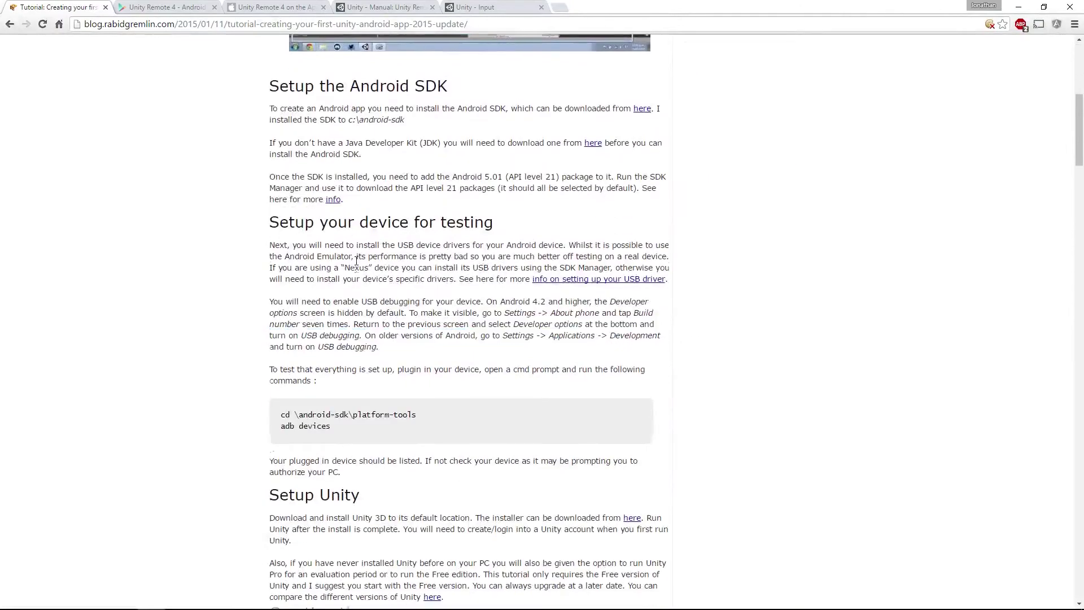
scroll(355, 260, down, 3)
scroll(355, 260, up, 12)
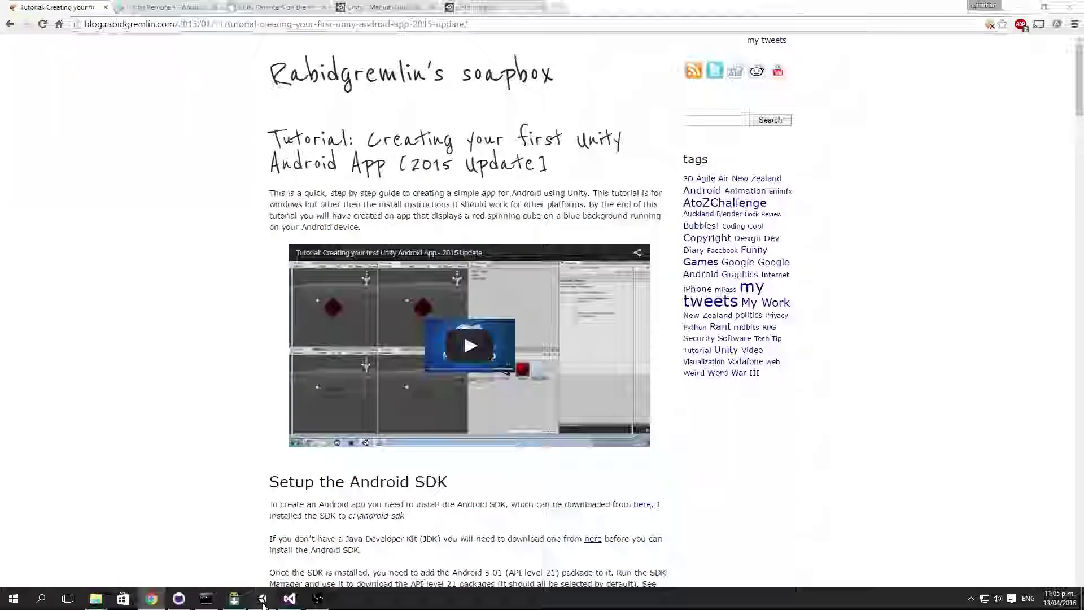
click(263, 598)
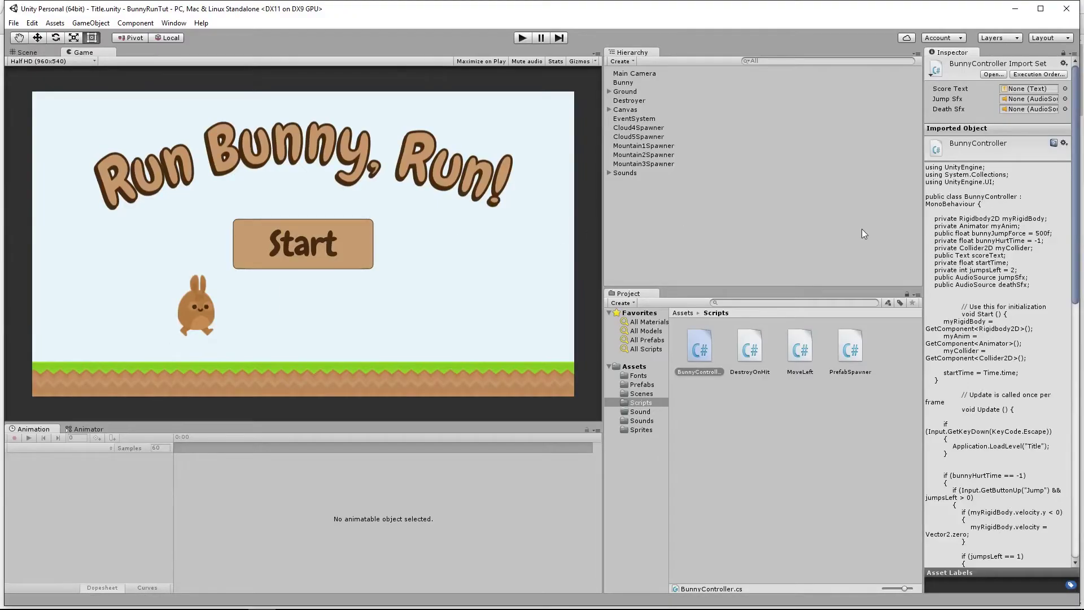
Play the Run Bunny, Run! title scene briefly in the editor, then stop it
click(521, 38)
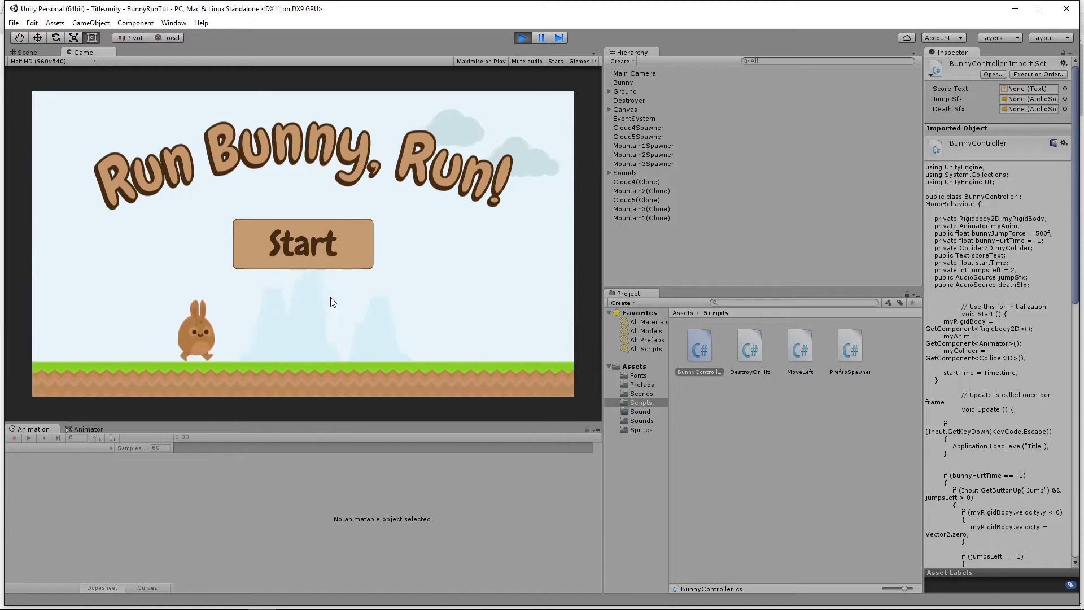
click(523, 38)
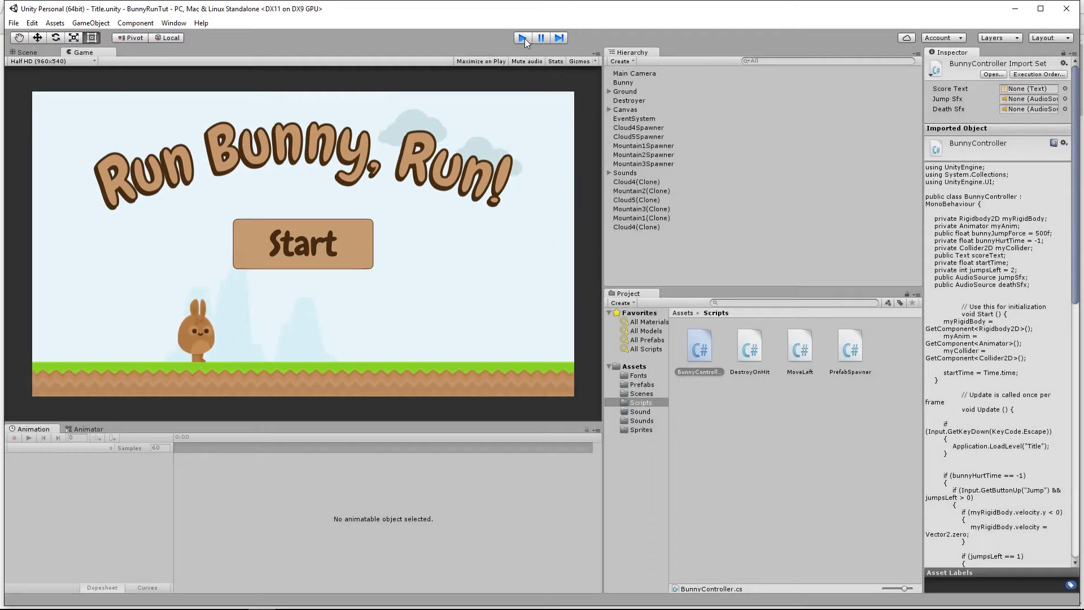
click(13, 23)
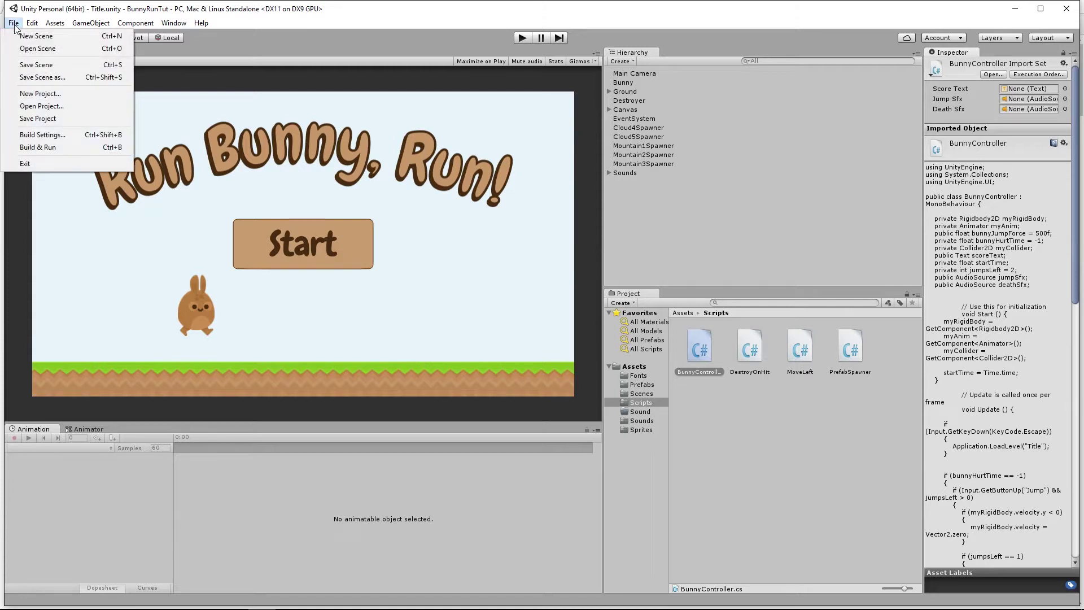
Switch the build platform to Android in Build Settings, briefly checking the iOS options
click(20, 137)
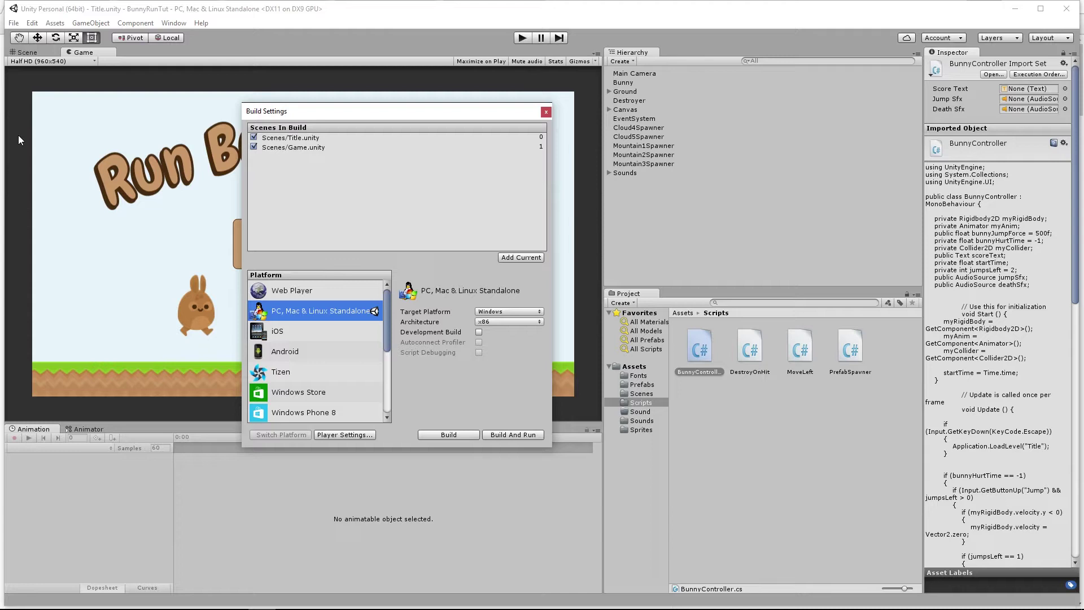
drag(355, 121, 414, 114)
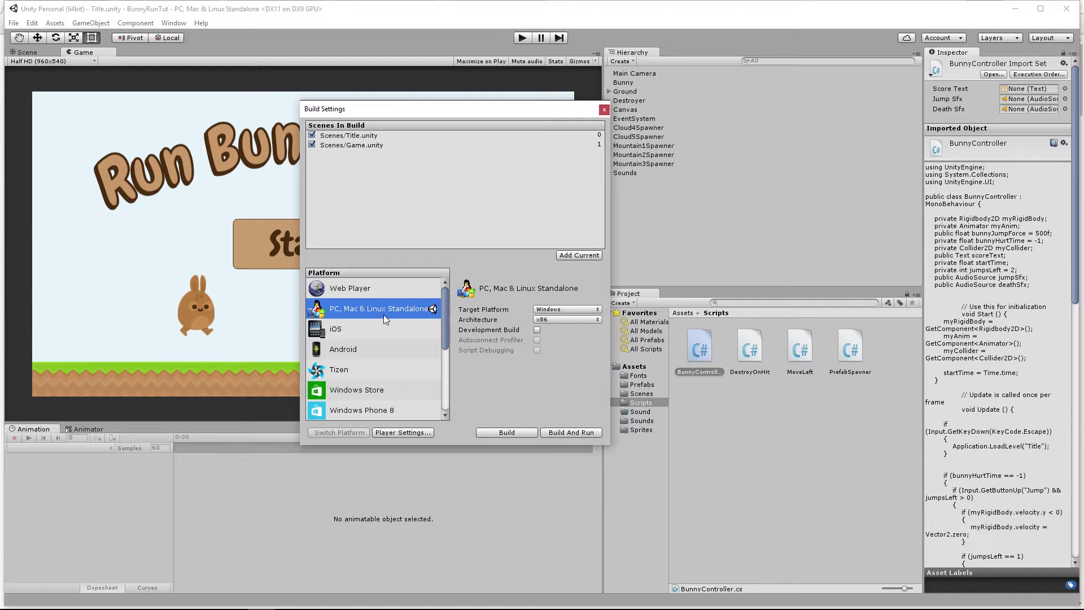
click(338, 352)
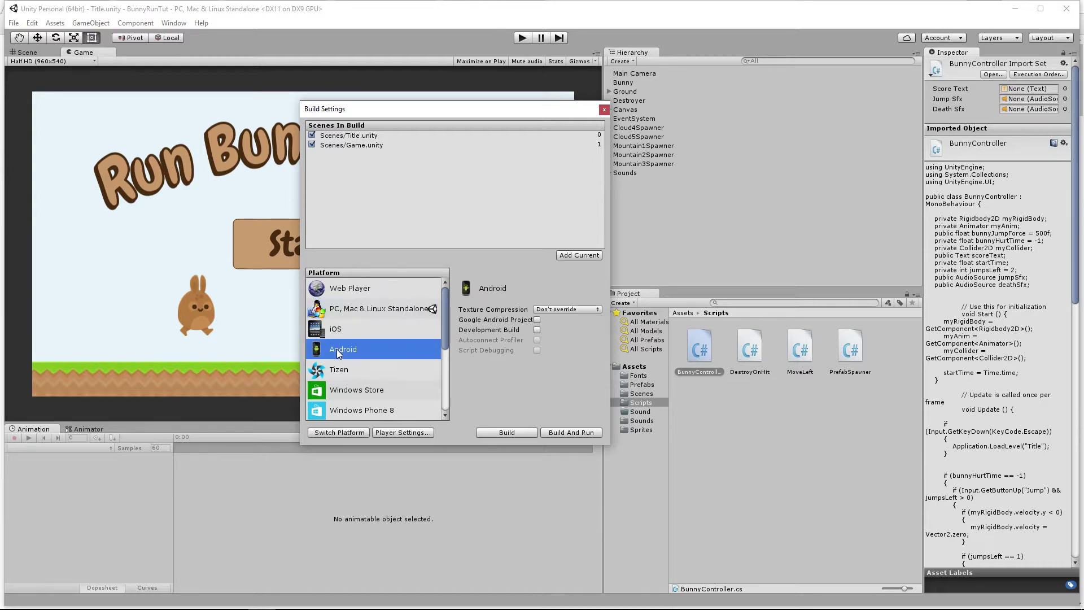
click(337, 433)
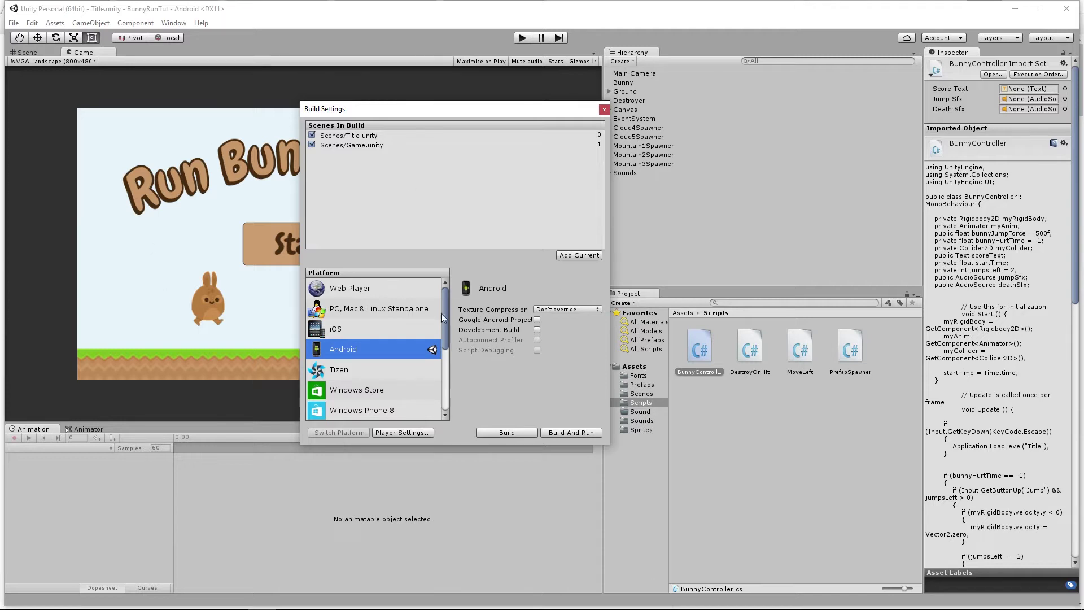
drag(526, 114, 448, 108)
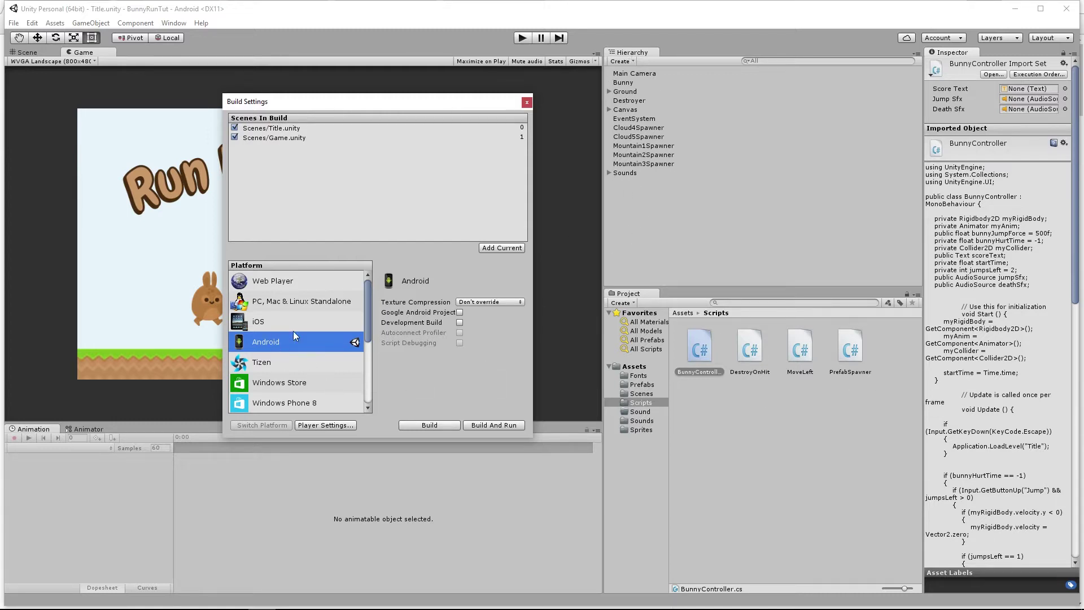
click(252, 321)
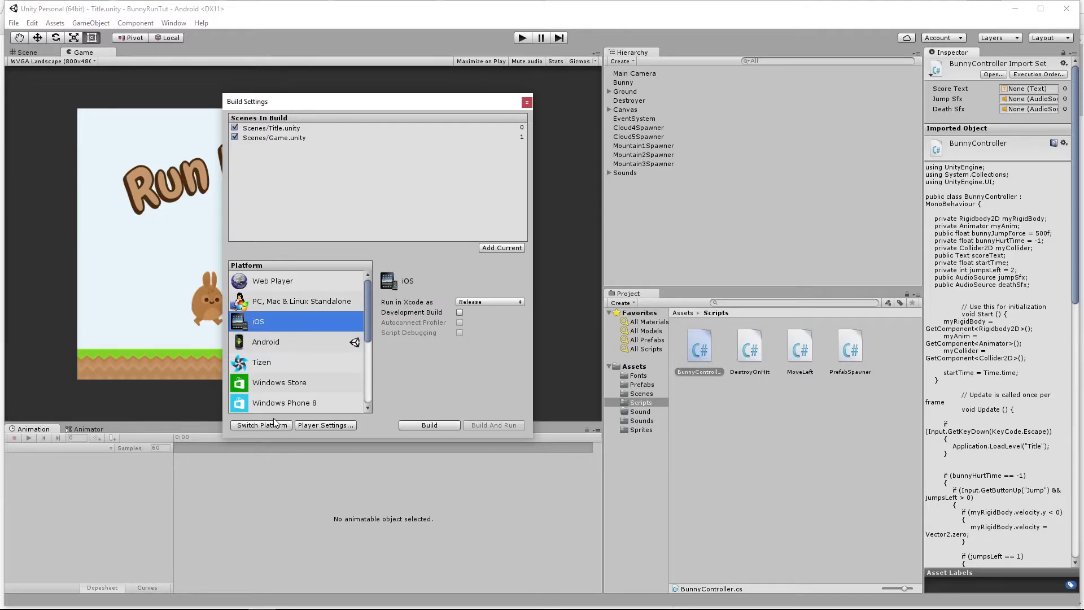
click(261, 342)
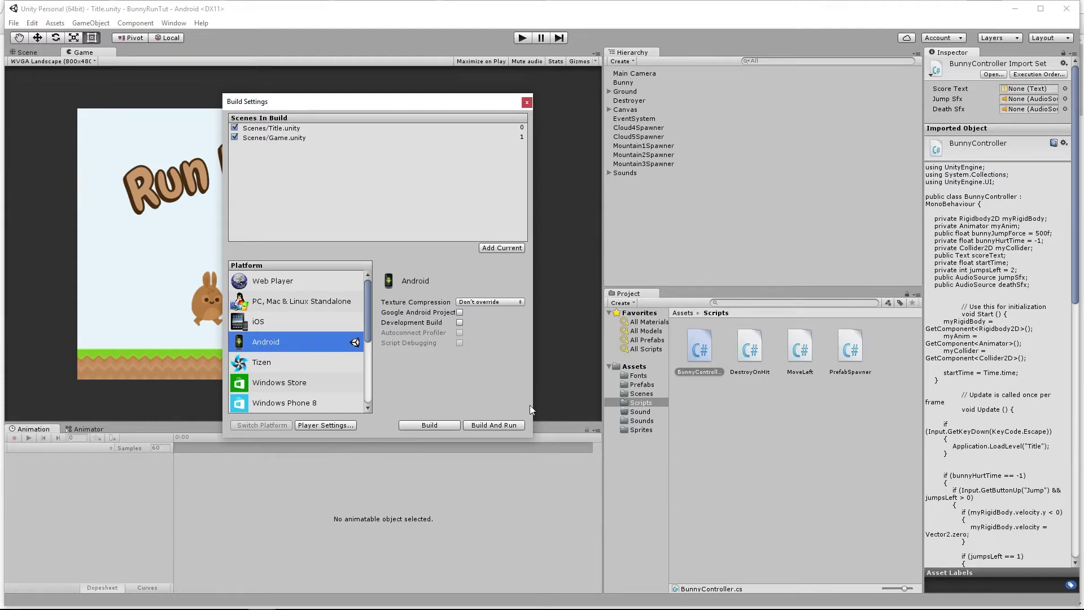
Build And Run to RunBunnyRun.apk on Scratch (E:), replacing the existing file
click(509, 425)
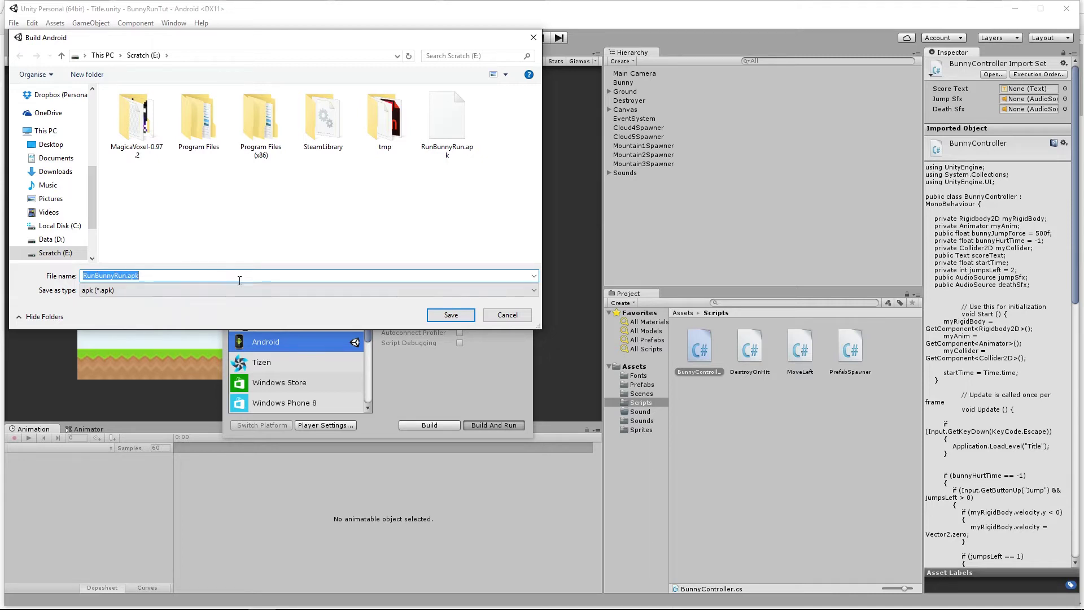
click(458, 322)
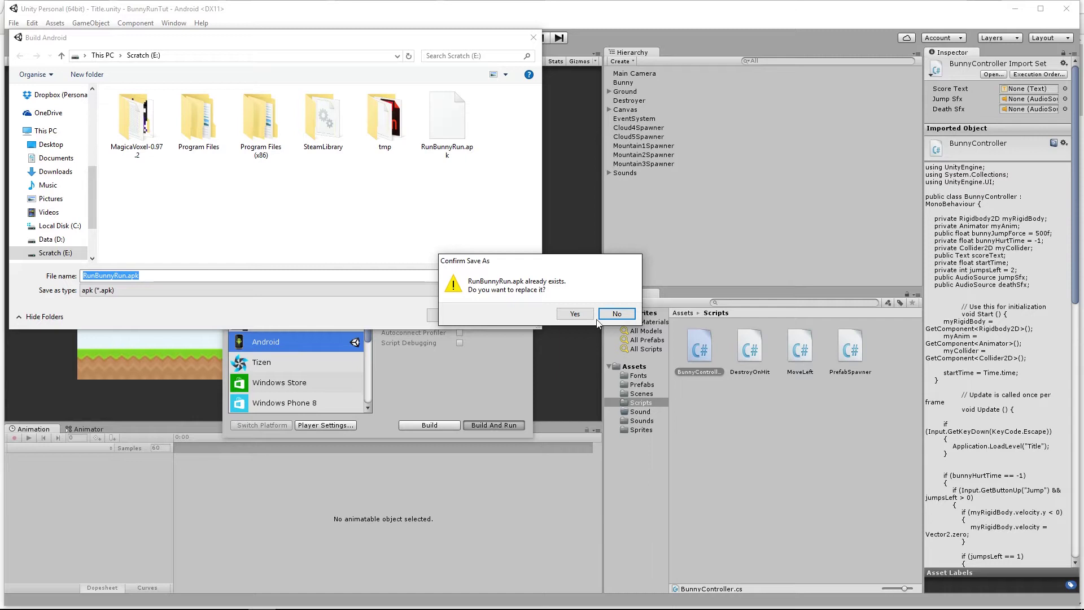
click(574, 314)
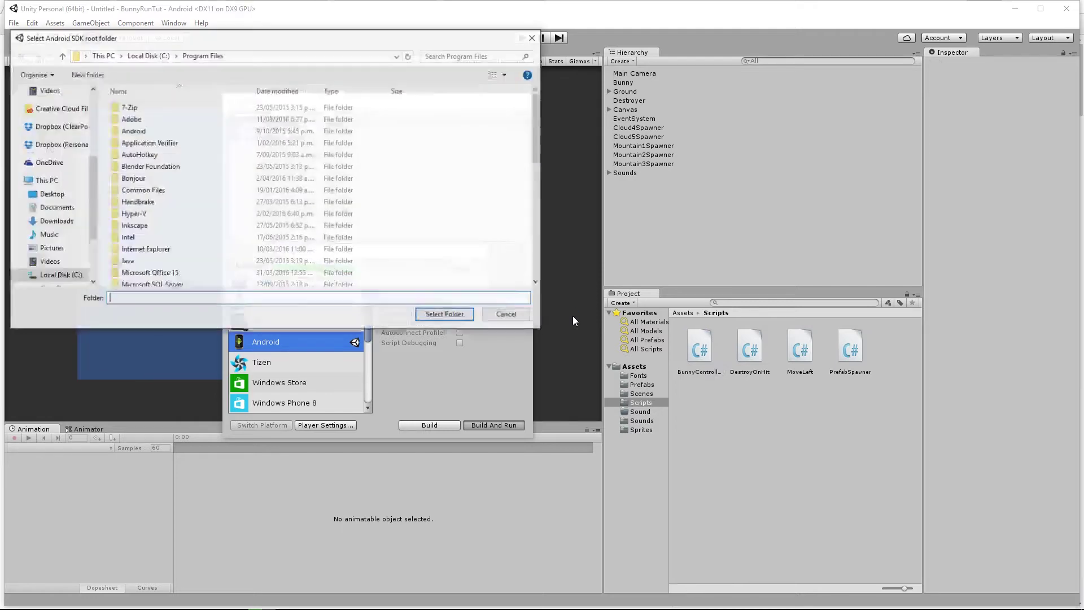
Choose android-sdk on Data (D:) as the Android SDK root folder
drag(240, 43, 284, 49)
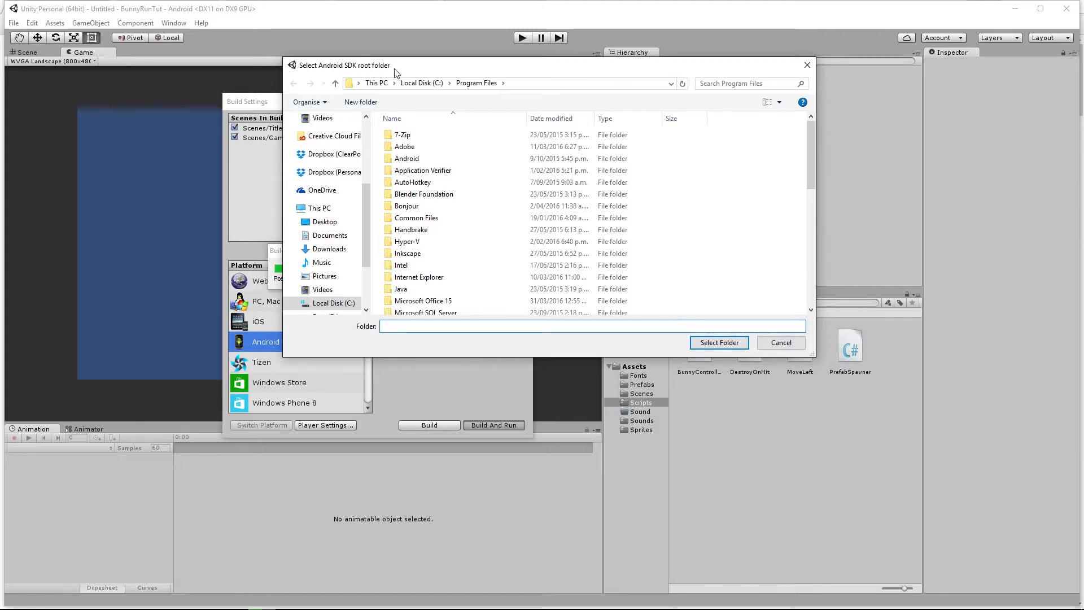
scroll(334, 265, down, 2)
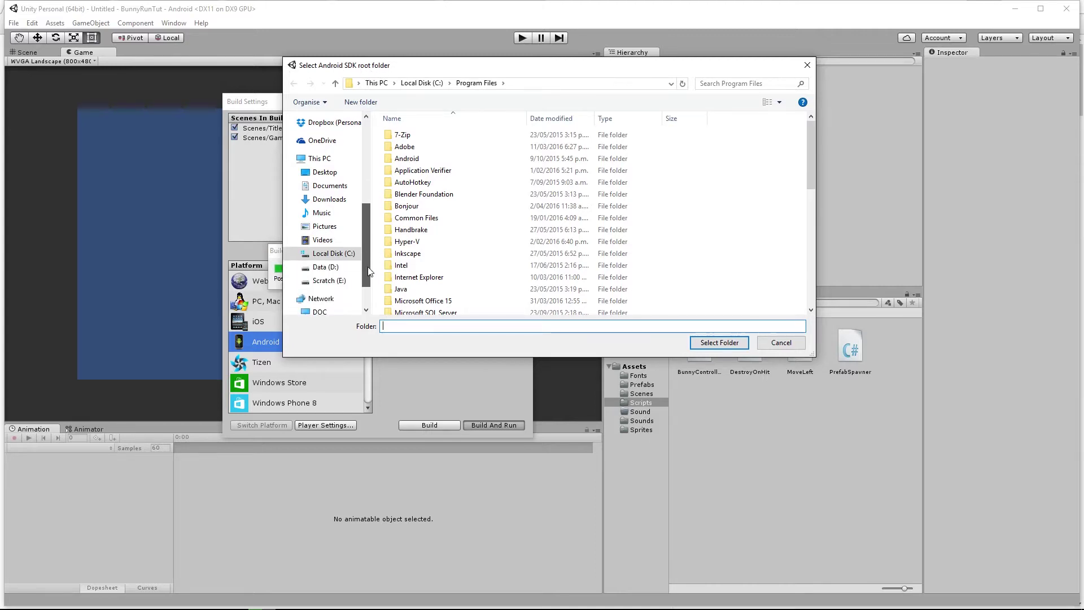
click(330, 269)
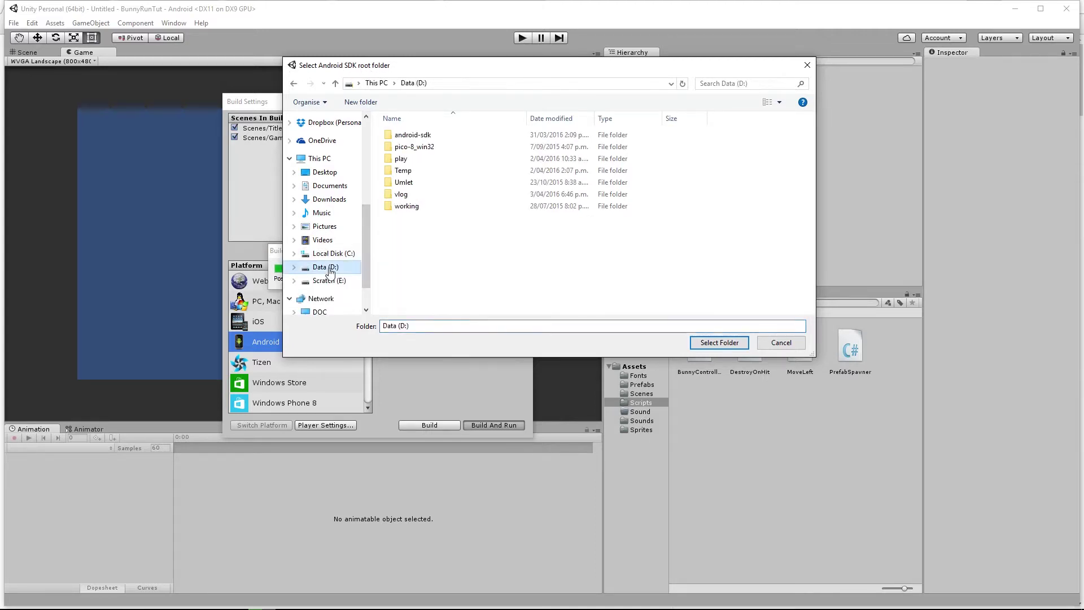
click(415, 140)
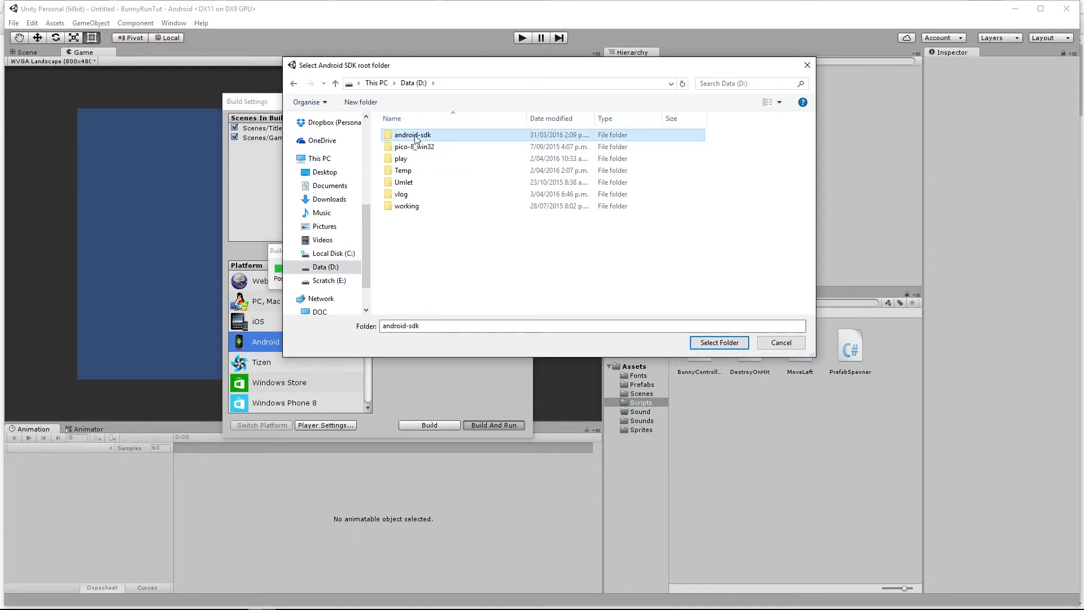
click(723, 344)
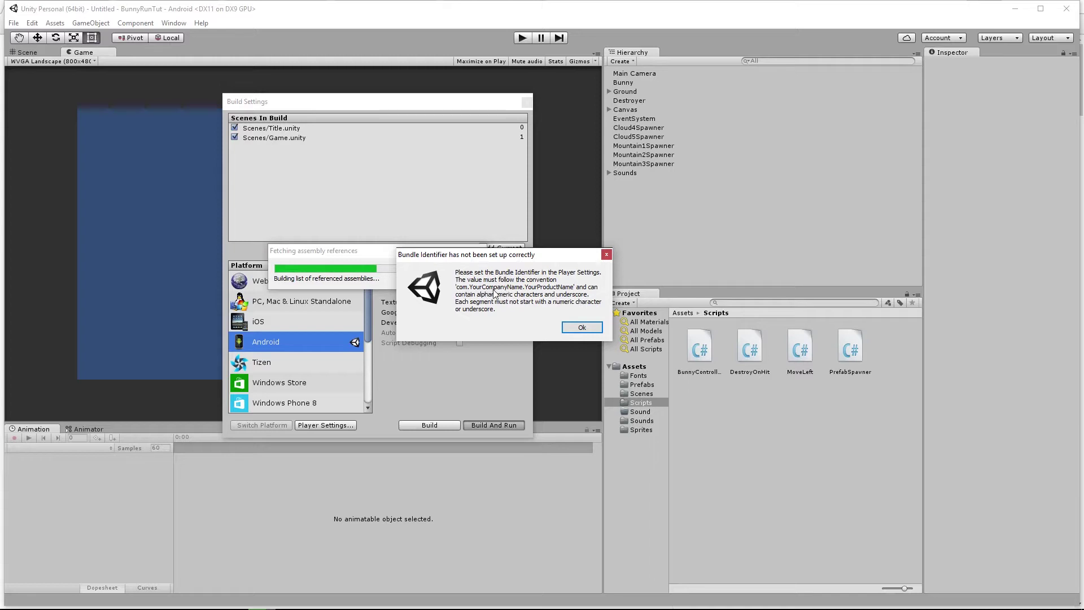
Dismiss the error, set Bundle Identifier to com.rabidgremlin.bunnyruntut, and build and run again
click(580, 330)
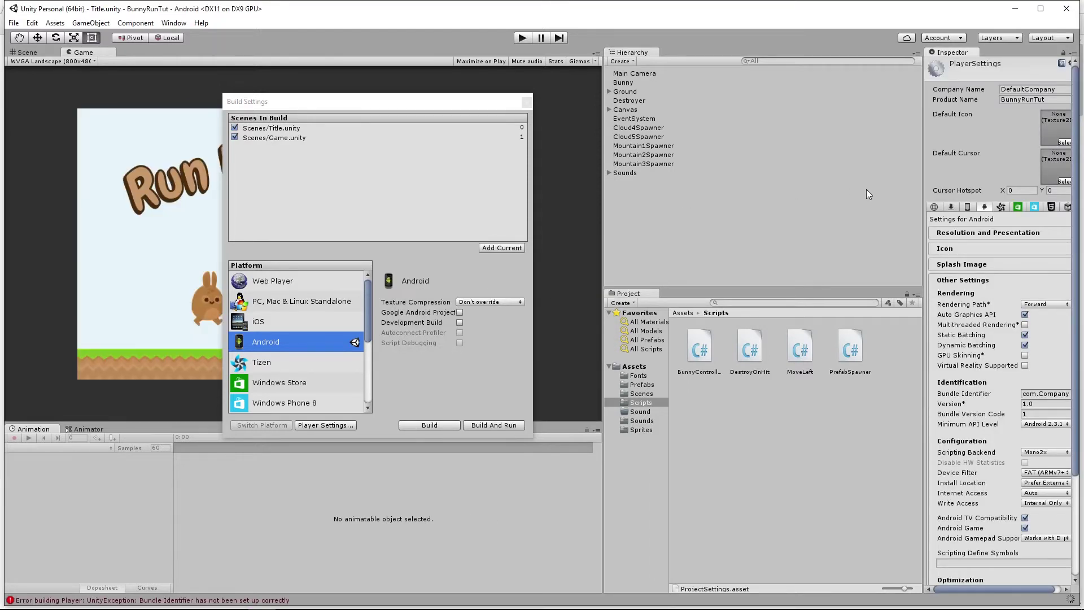
drag(926, 193, 785, 193)
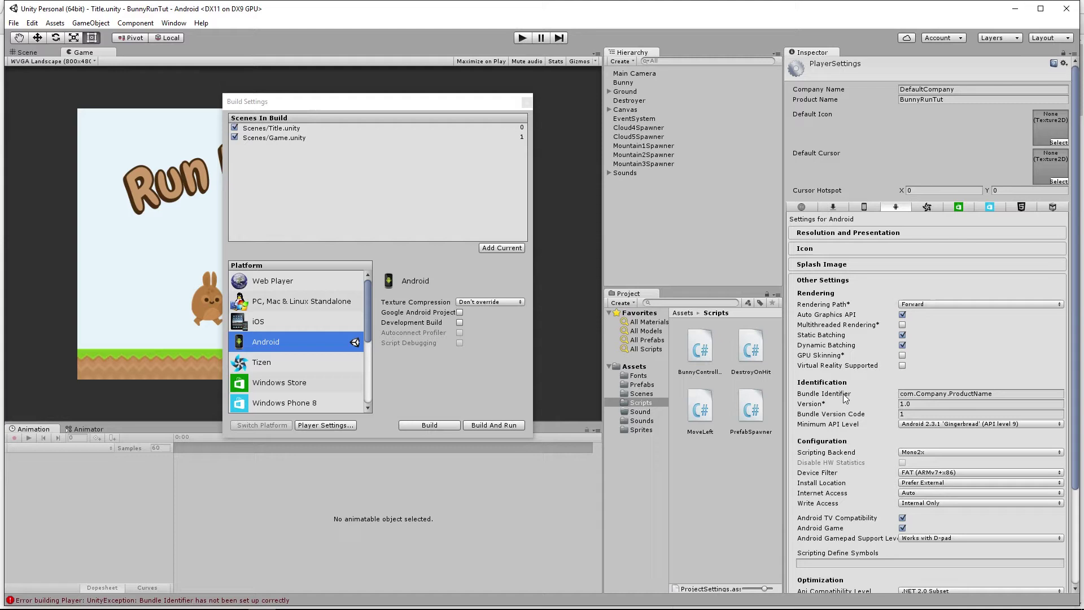
click(937, 394)
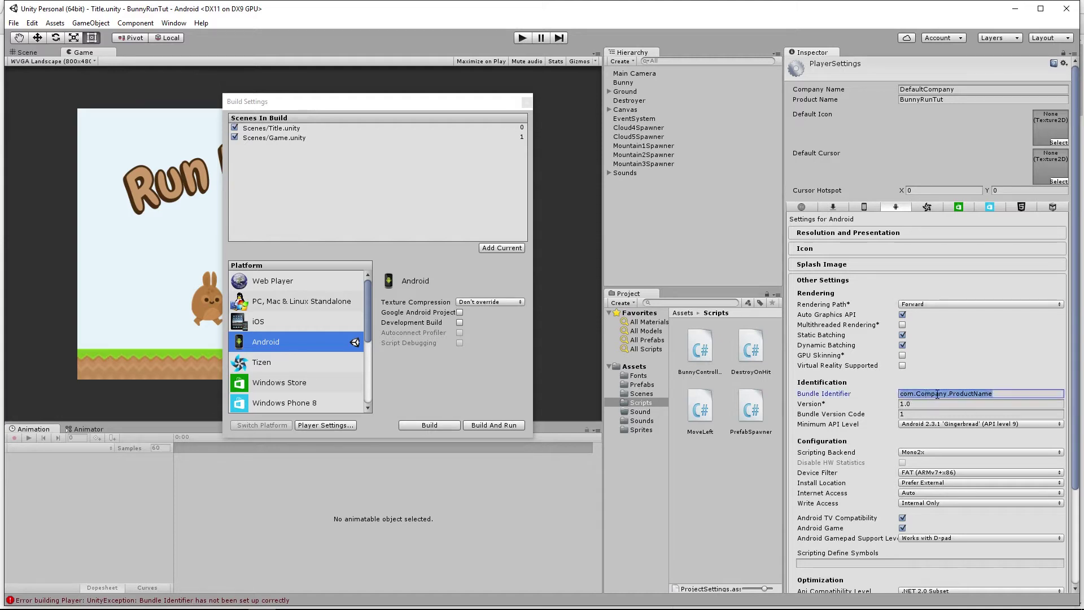
drag(916, 394, 973, 398)
text(rabid)
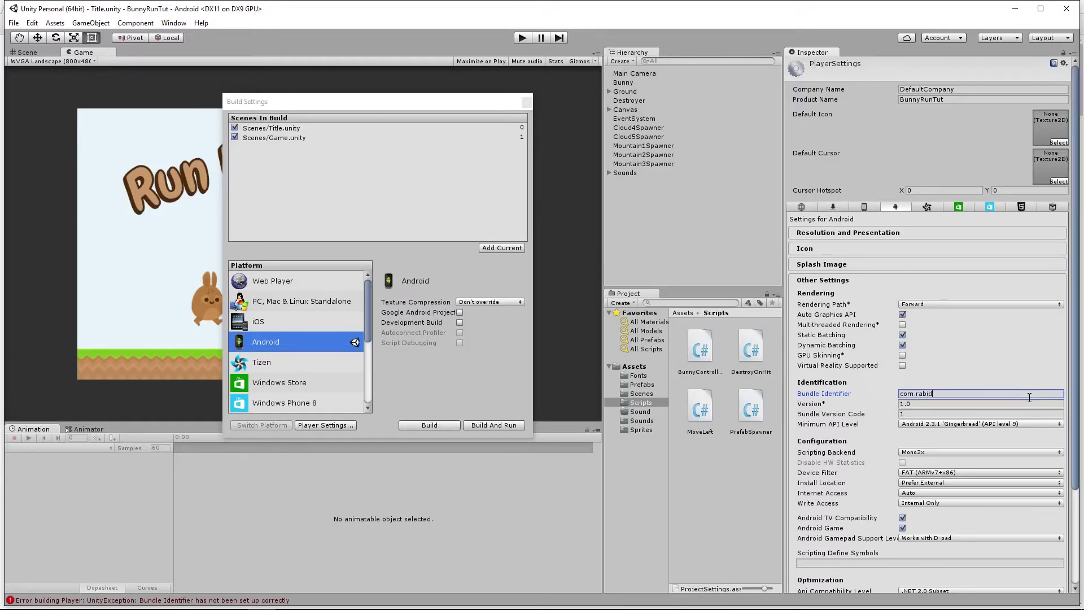
text(gremlin.bunnyruntut)
click(997, 403)
click(1006, 394)
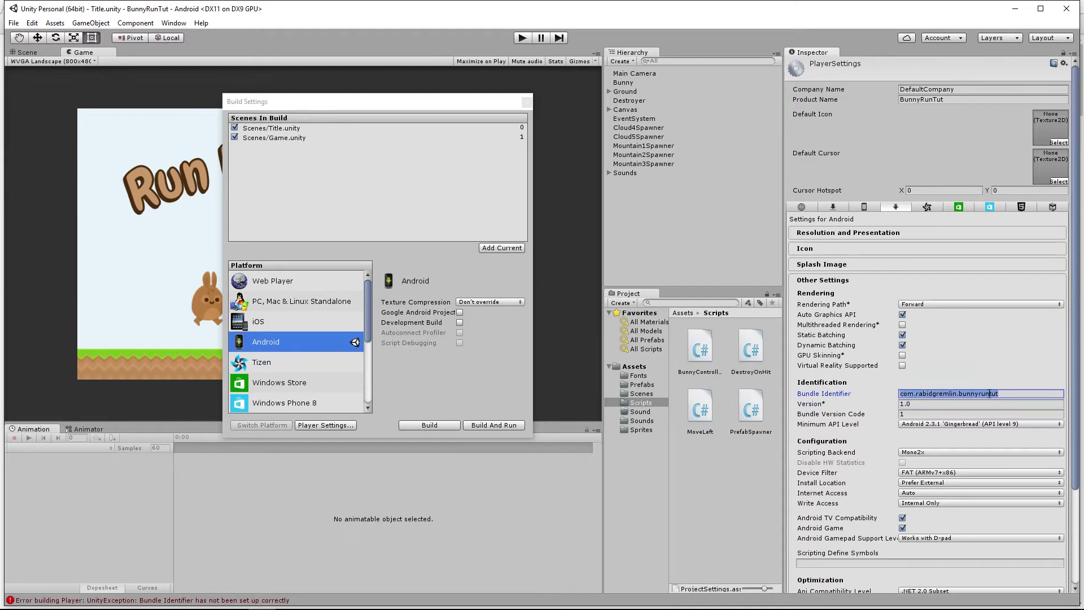
click(1008, 393)
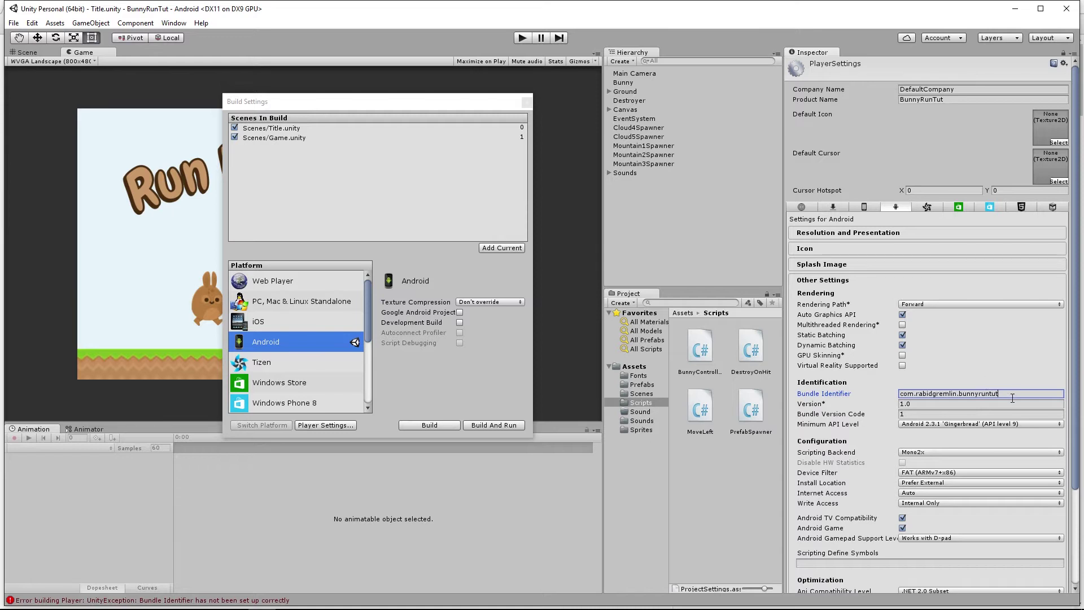
click(489, 425)
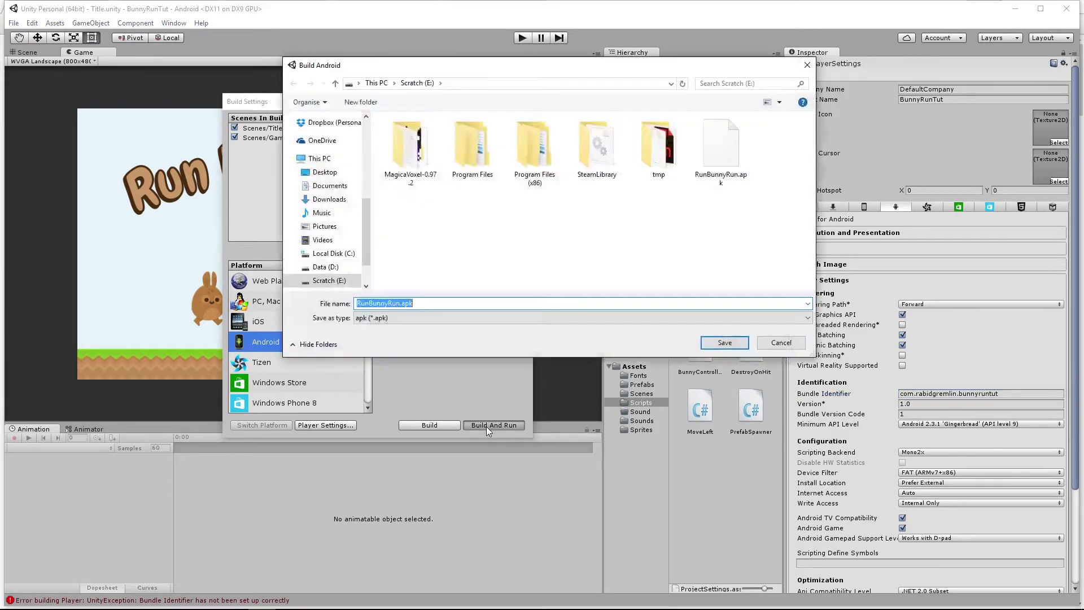
Build and run the game, overwriting the existing RunBunnyRun.apk
double_click(710, 158)
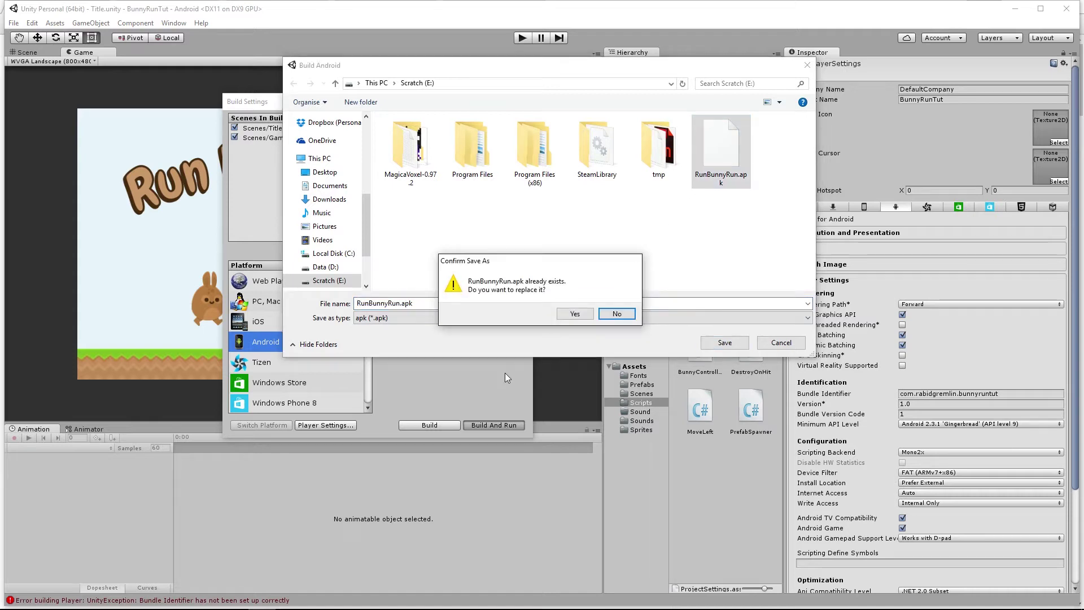
click(569, 312)
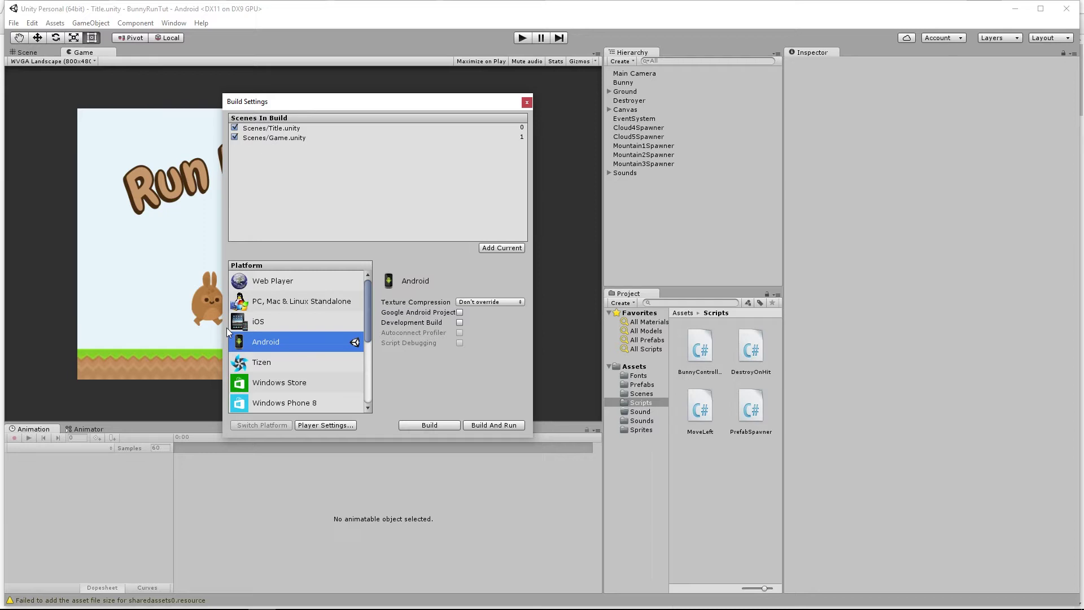
Close Build Settings and view the Unity Remote 4 page on Google Play in Chrome
click(526, 102)
mouse_move(162, 603)
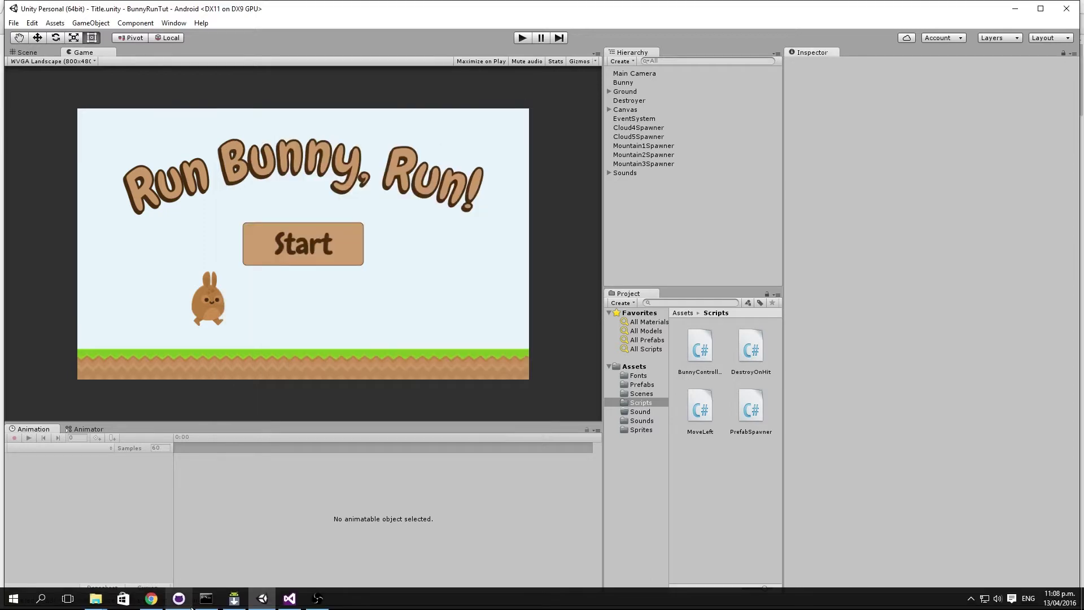
click(161, 603)
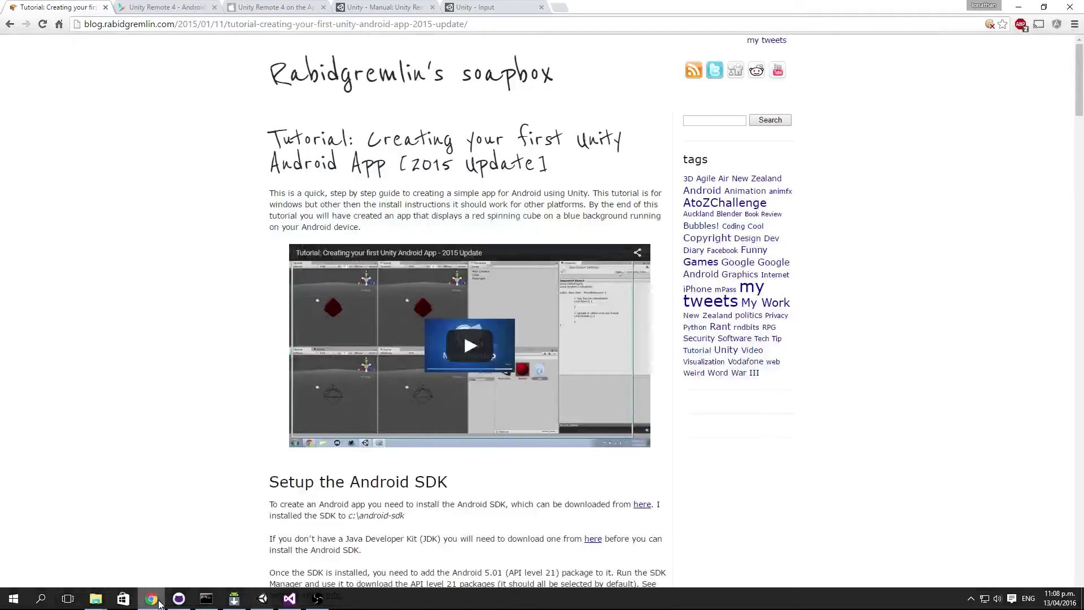
click(164, 6)
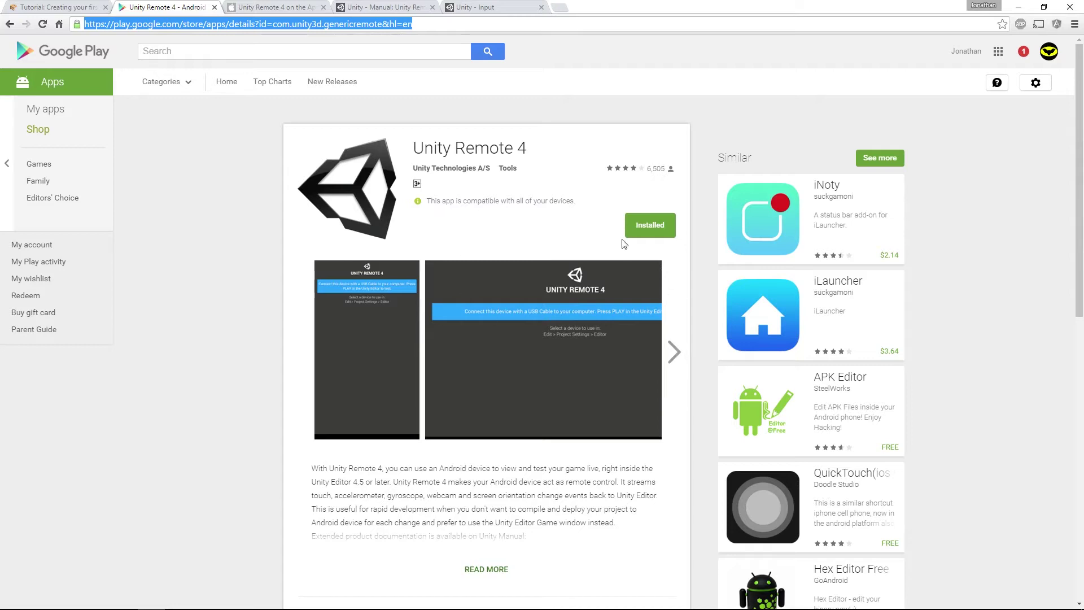
Review the Unity Remote 4 iTunes page, then return to the Unity editor
click(264, 8)
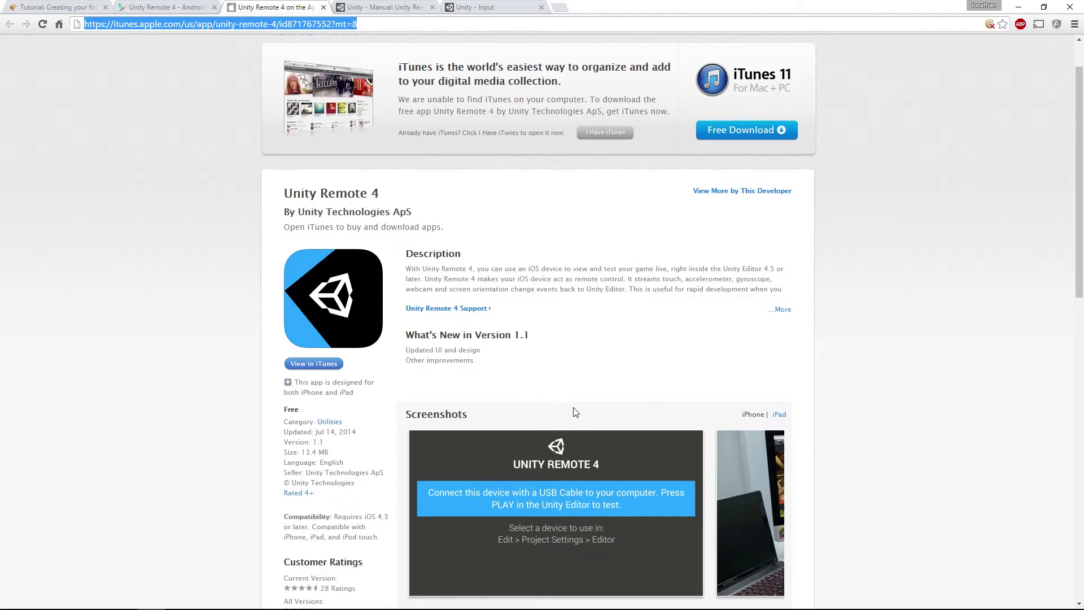
scroll(575, 411, down, 3)
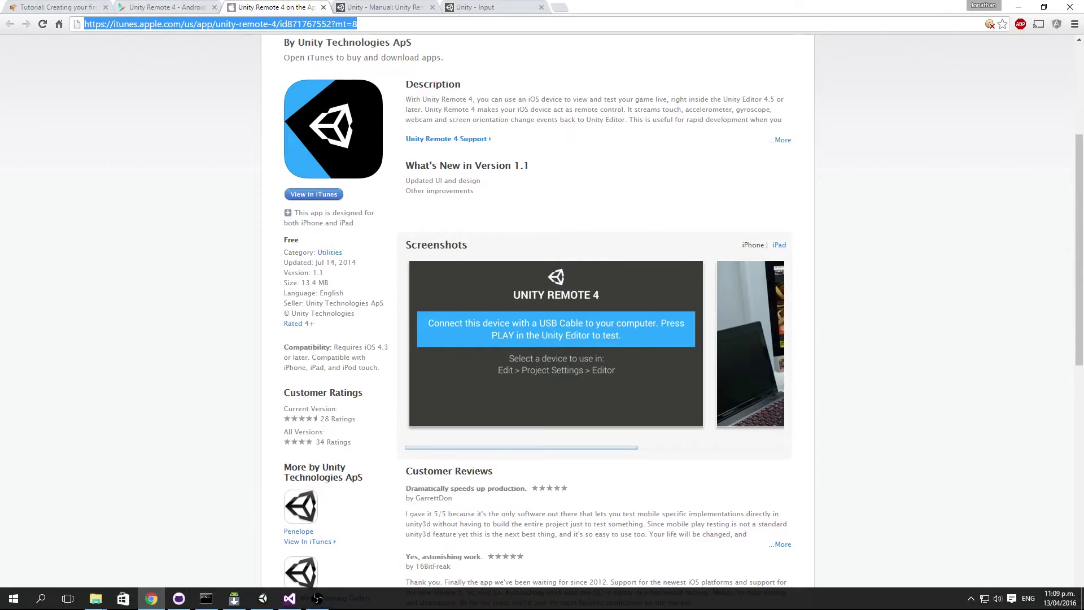
click(262, 598)
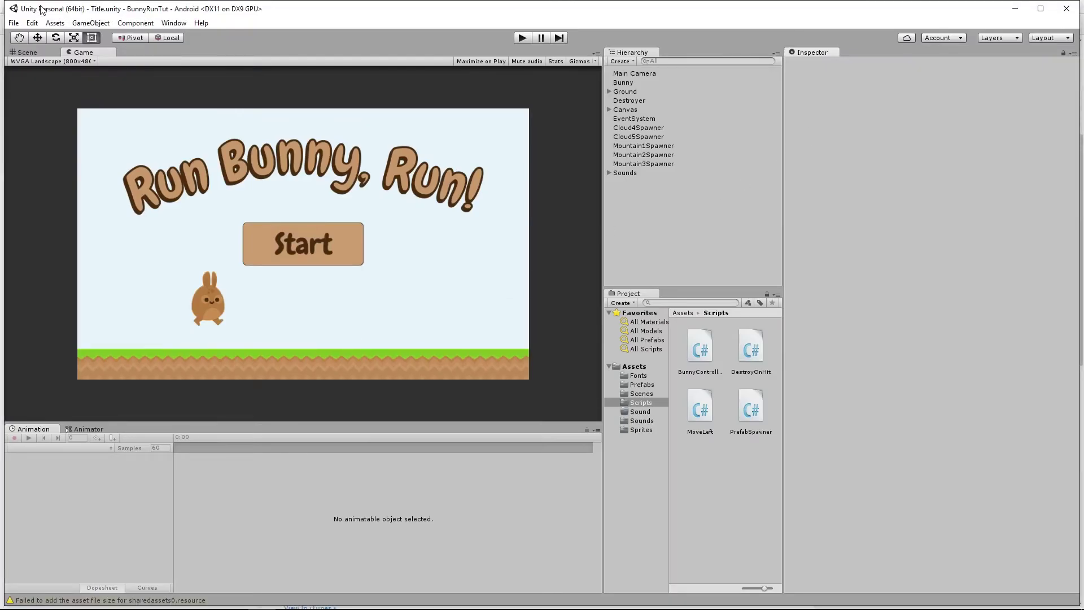
Show the Editor settings from Edit > Project Settings in the Inspector
click(33, 24)
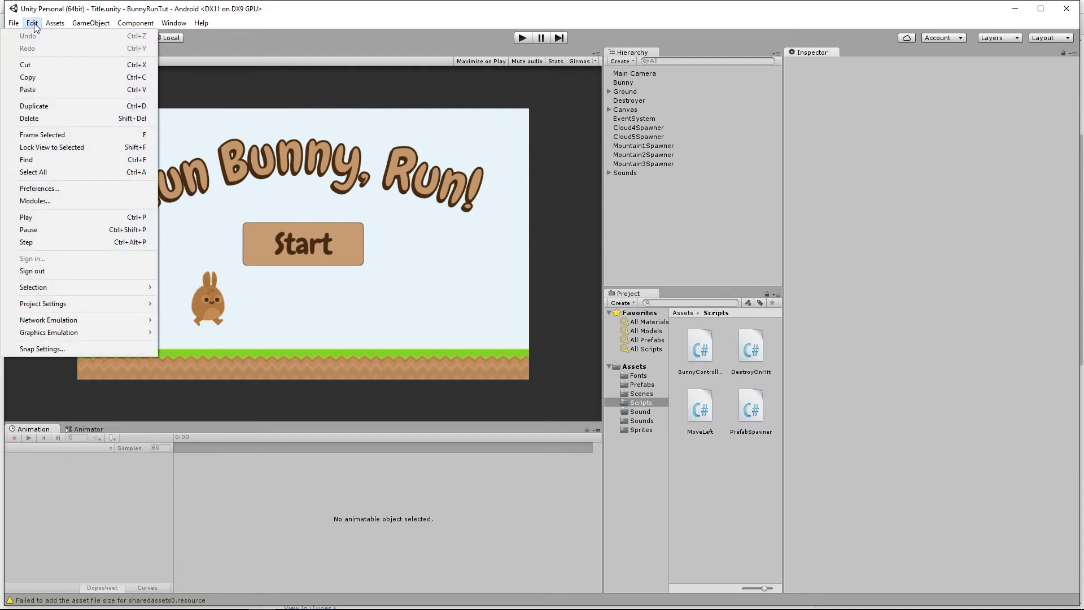
mouse_move(43, 306)
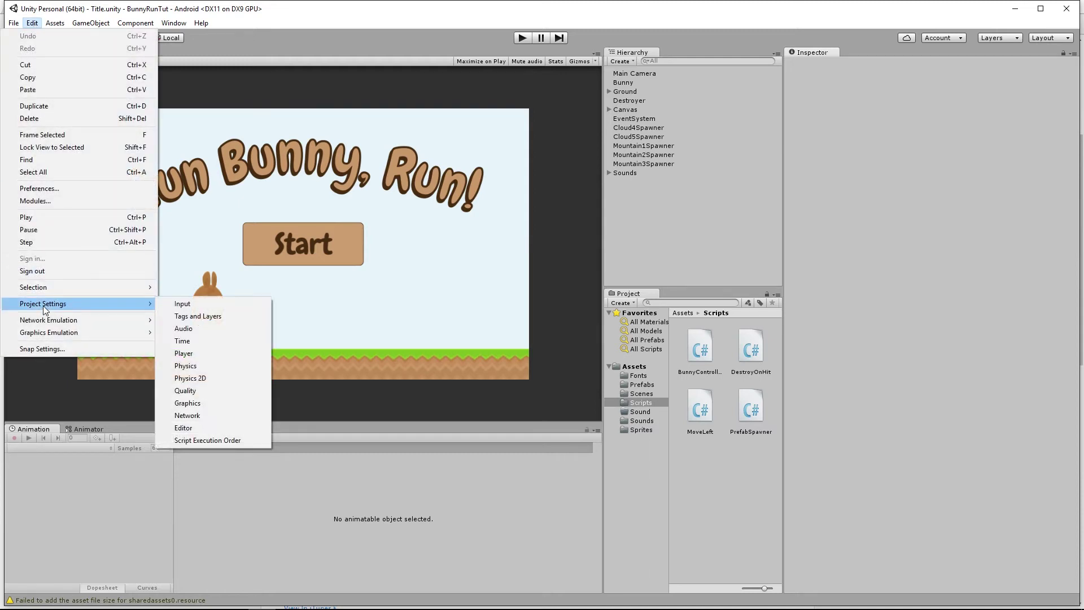
click(183, 428)
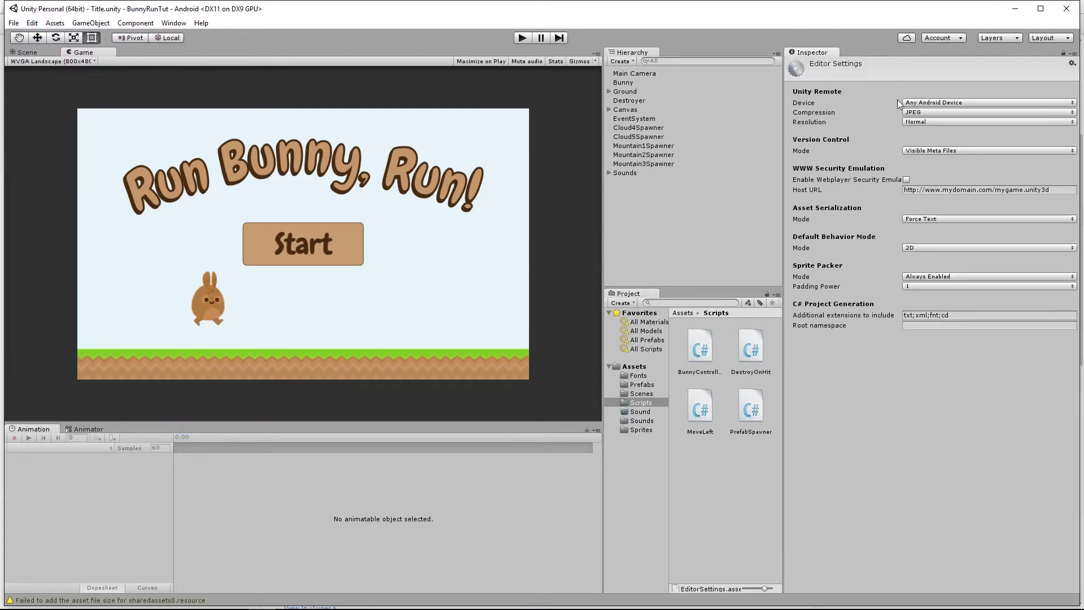
Set the Unity Remote device to Any Android Device and start Play mode
click(924, 103)
click(930, 115)
click(926, 103)
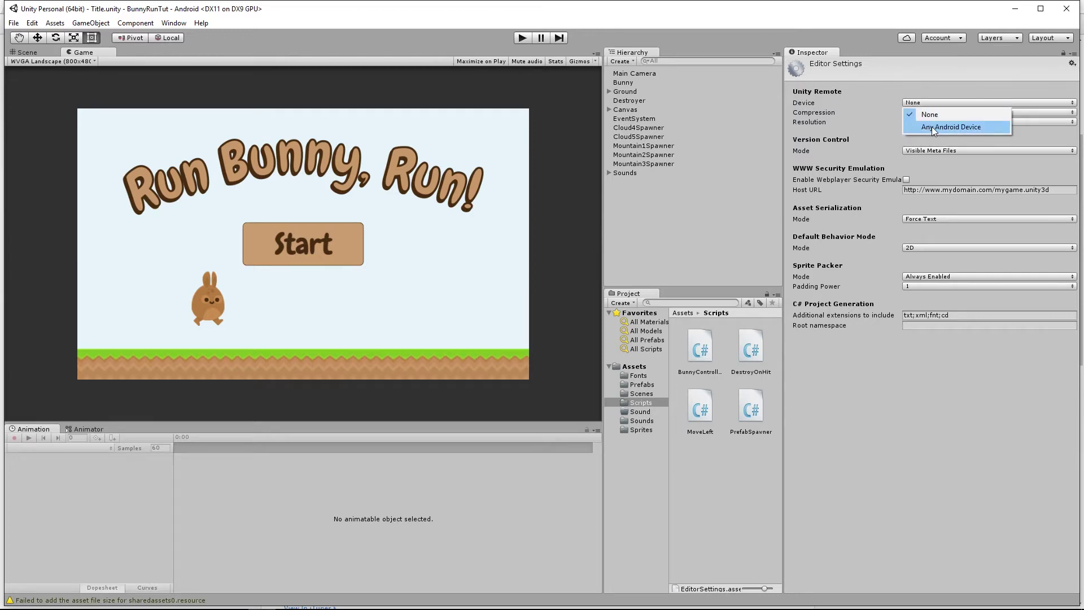
click(932, 127)
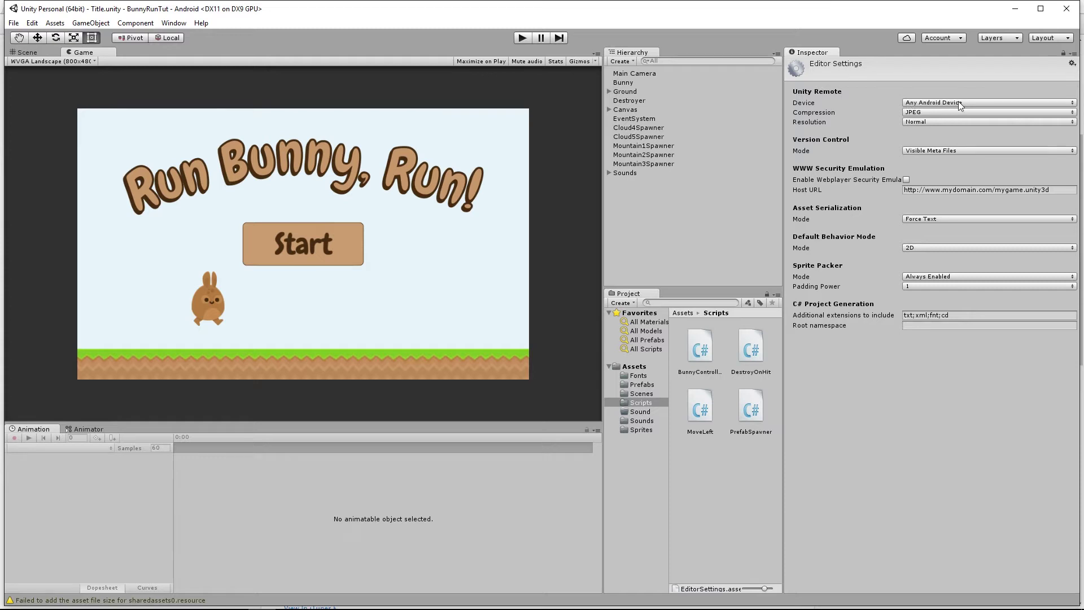
click(522, 38)
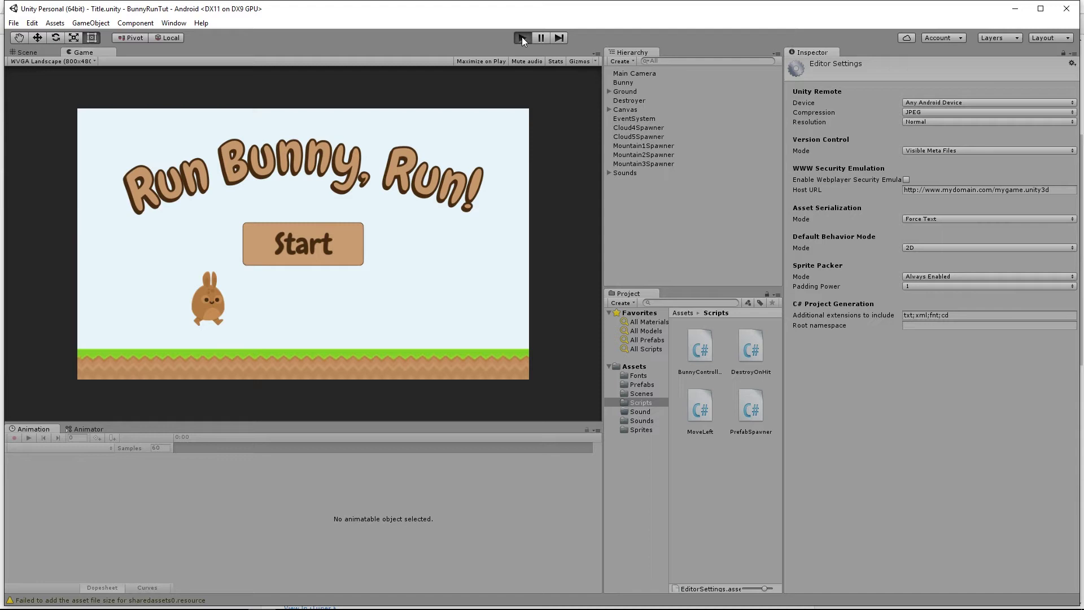